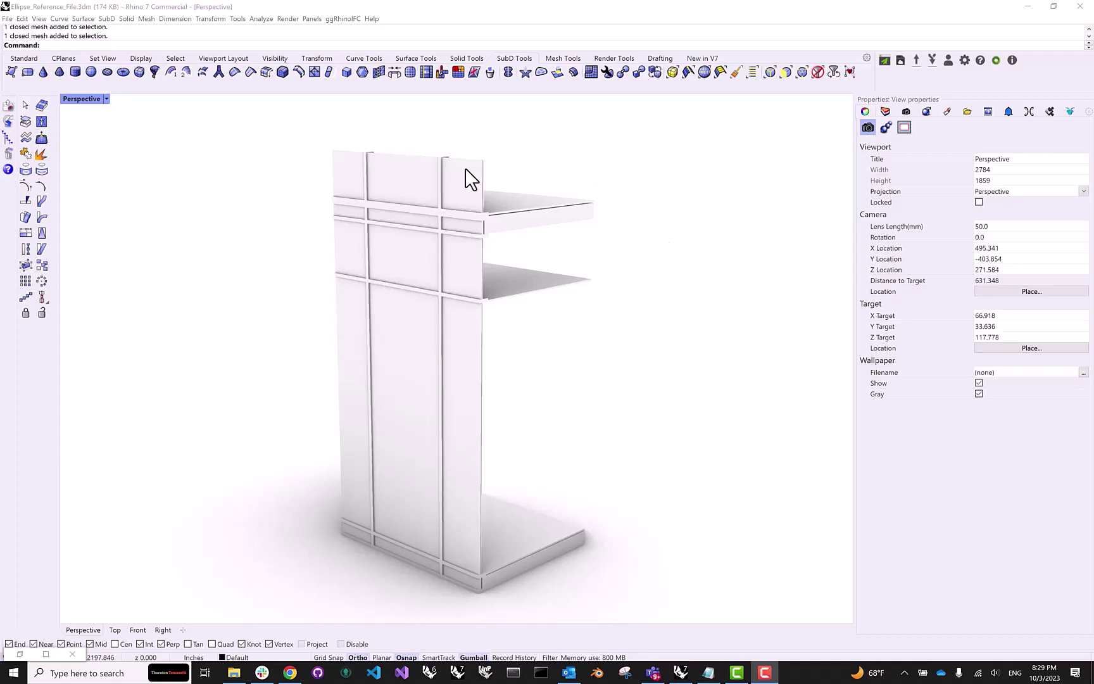
Compare the attribute user text of the glass panels and mullions in the Rhino model.
{"action": "left_click", "coordinate": [451, 190]}
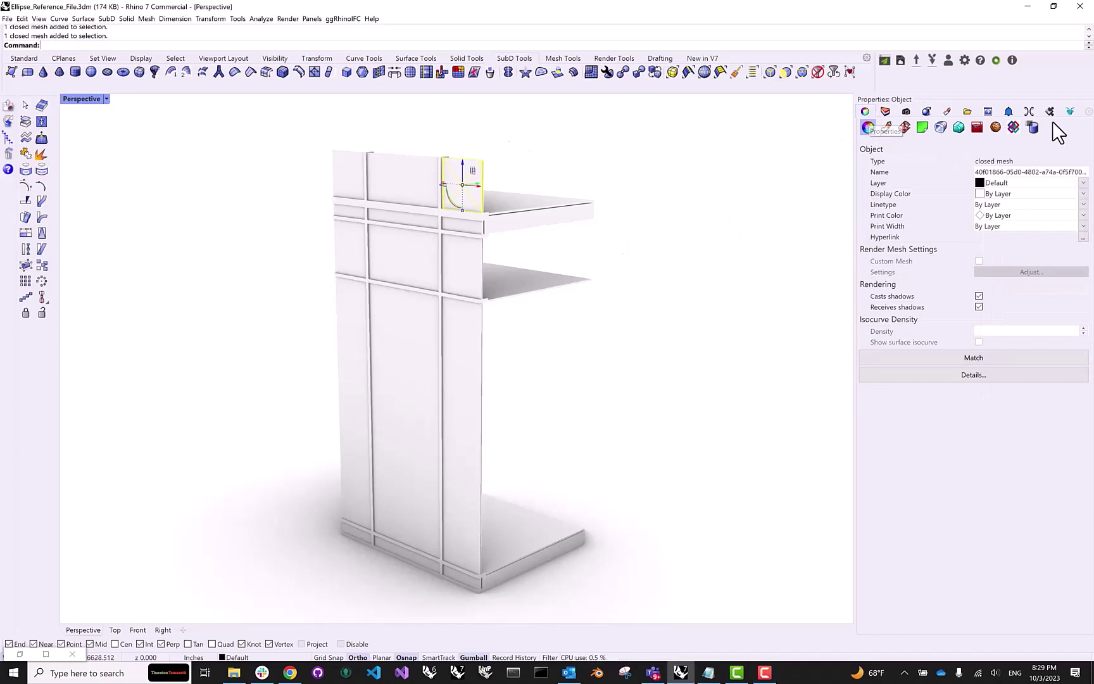
{"action": "left_click", "coordinate": [1033, 129]}
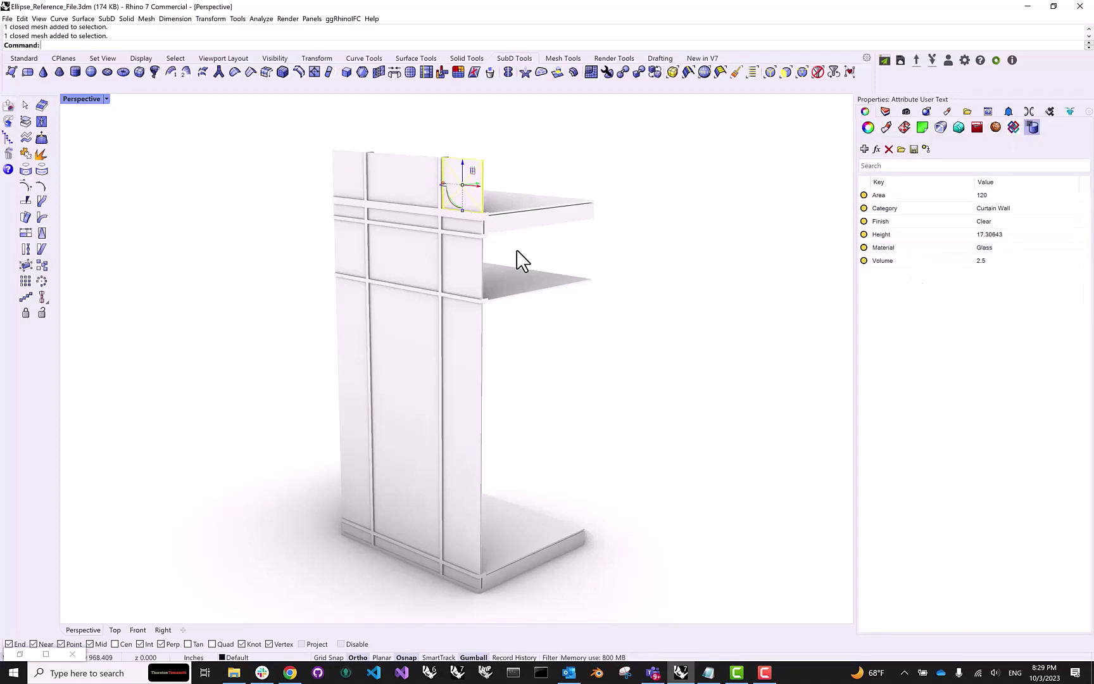
{"action": "left_click", "coordinate": [397, 255]}
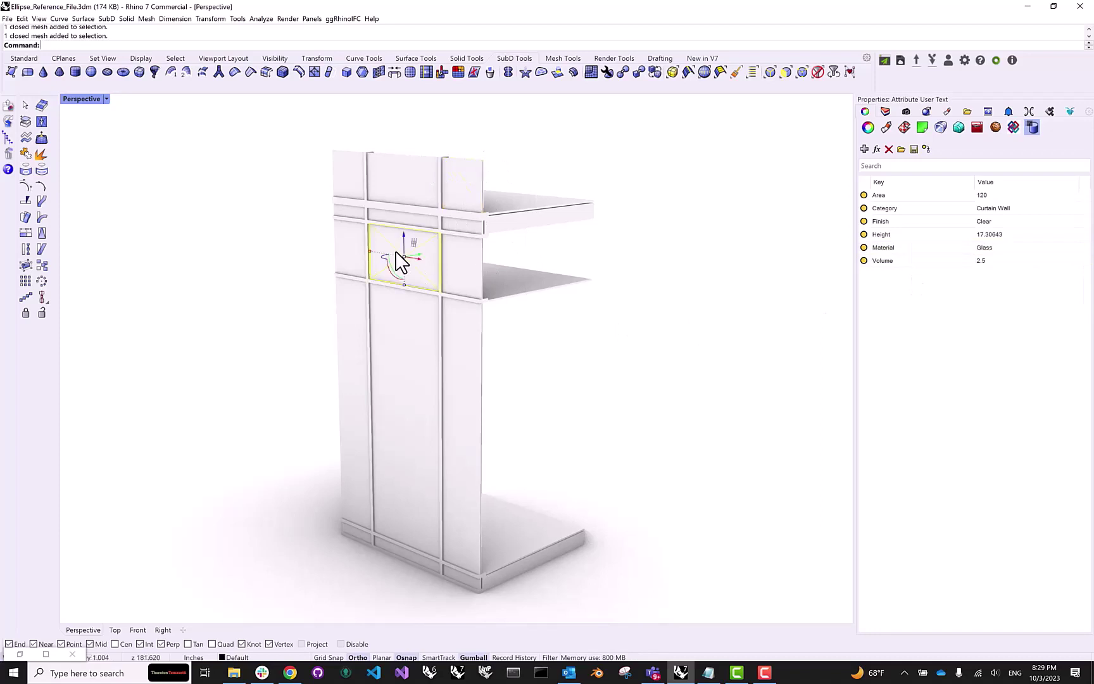
{"action": "left_click", "coordinate": [465, 309]}
{"action": "left_click", "coordinate": [516, 324]}
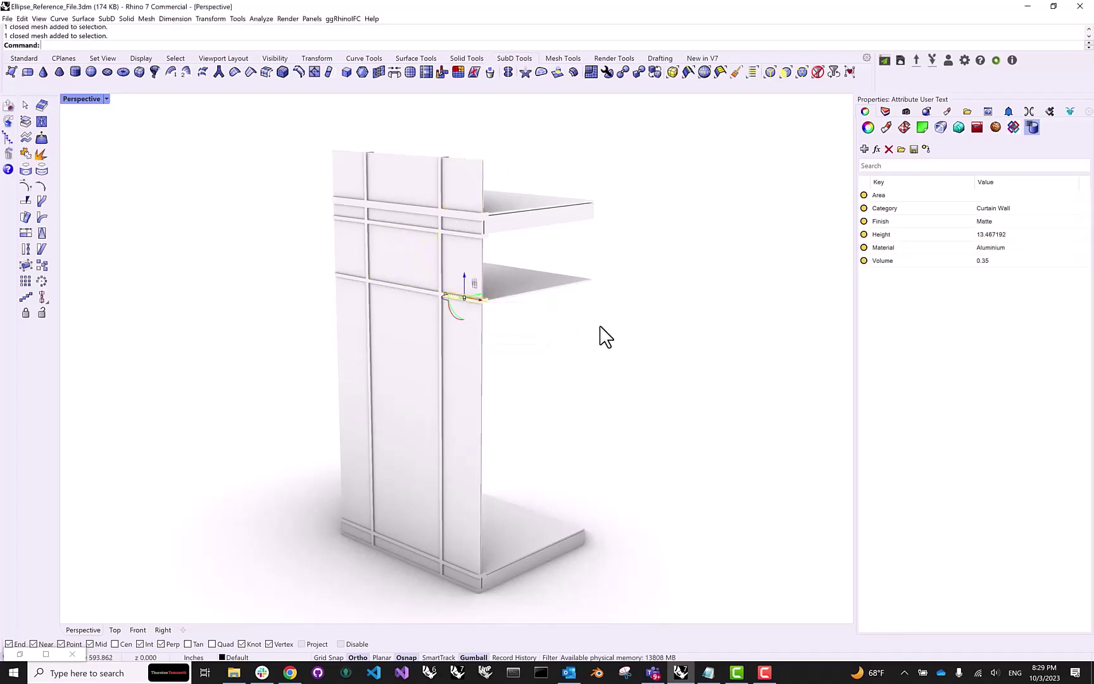
{"action": "left_click", "coordinate": [358, 167]}
{"action": "left_click", "coordinate": [284, 249]}
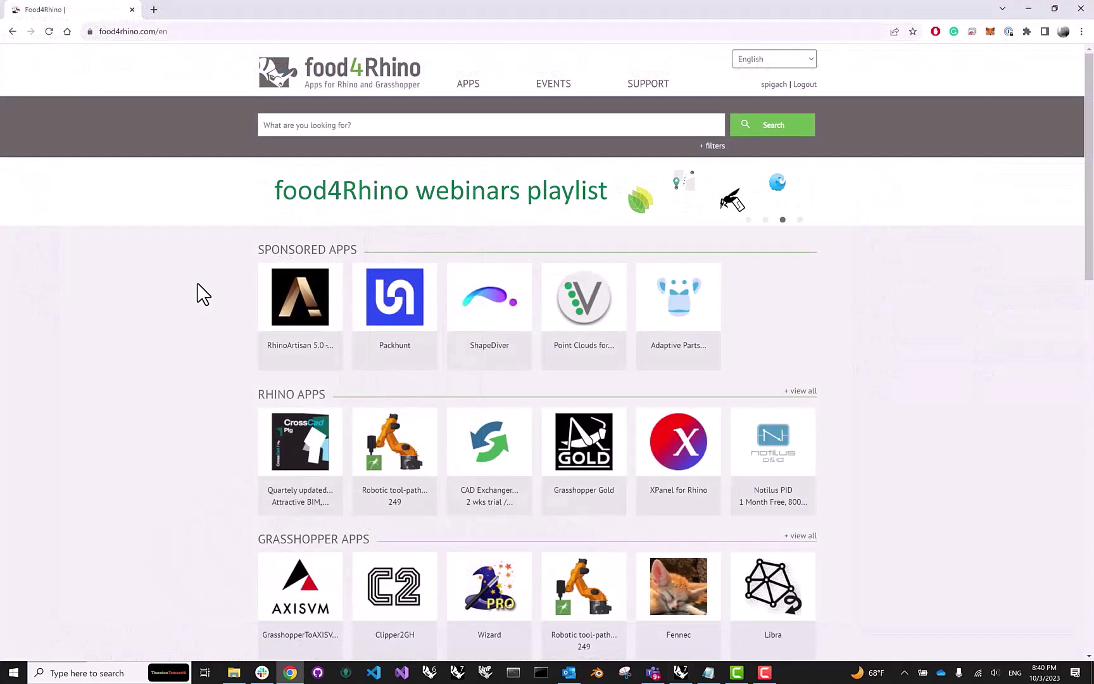
Search food4Rhino for 'tt toolbox' and scroll the TT Toolbox page to its Downloads table.
{"action": "left_click", "coordinate": [377, 125]}
{"action": "type", "text": "tt toolbo"}
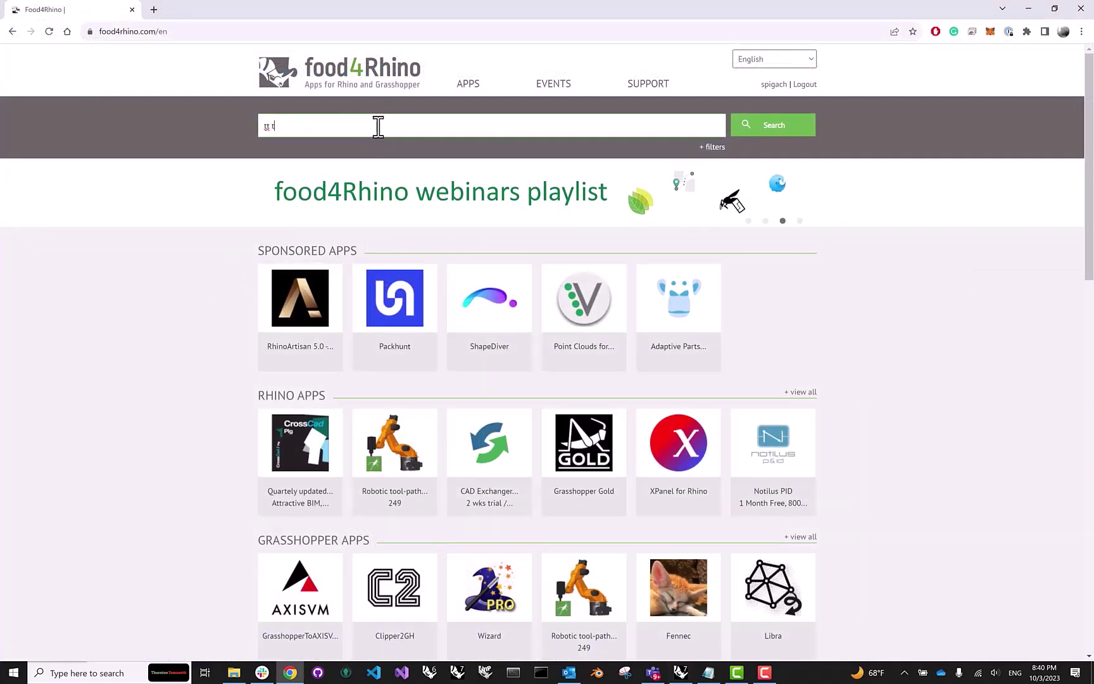
{"action": "type", "text": "x"}
{"action": "key", "text": "Return"}
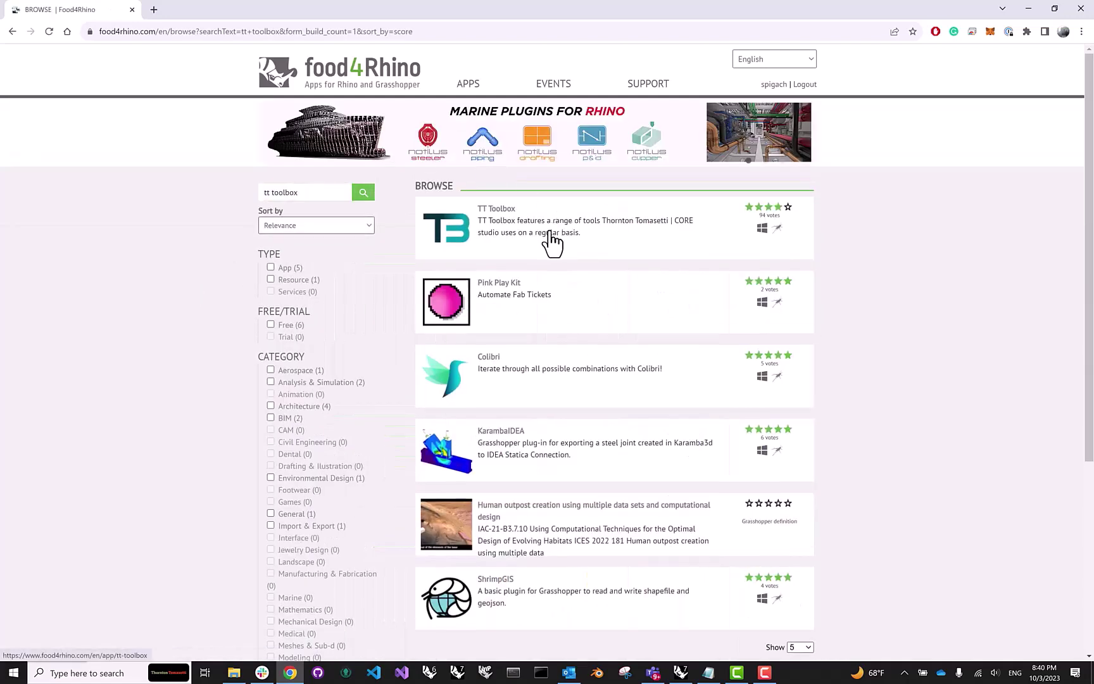
{"action": "left_click", "coordinate": [549, 233]}
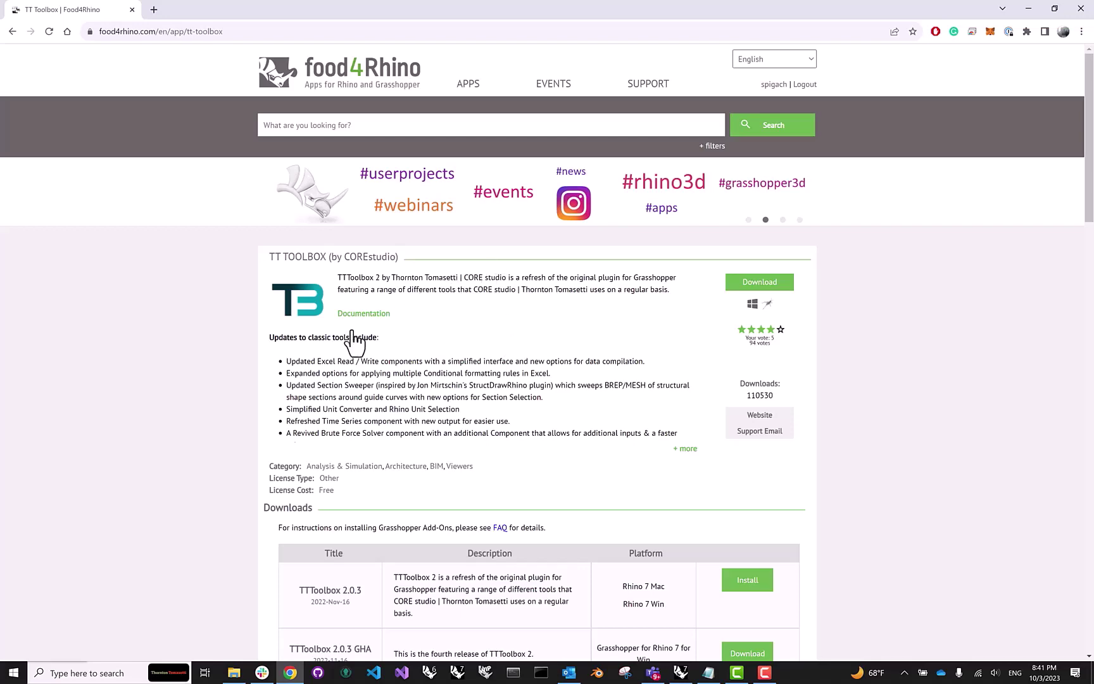
{"action": "scroll", "coordinate": [354, 605], "scroll_direction": "down", "scroll_amount": 1}
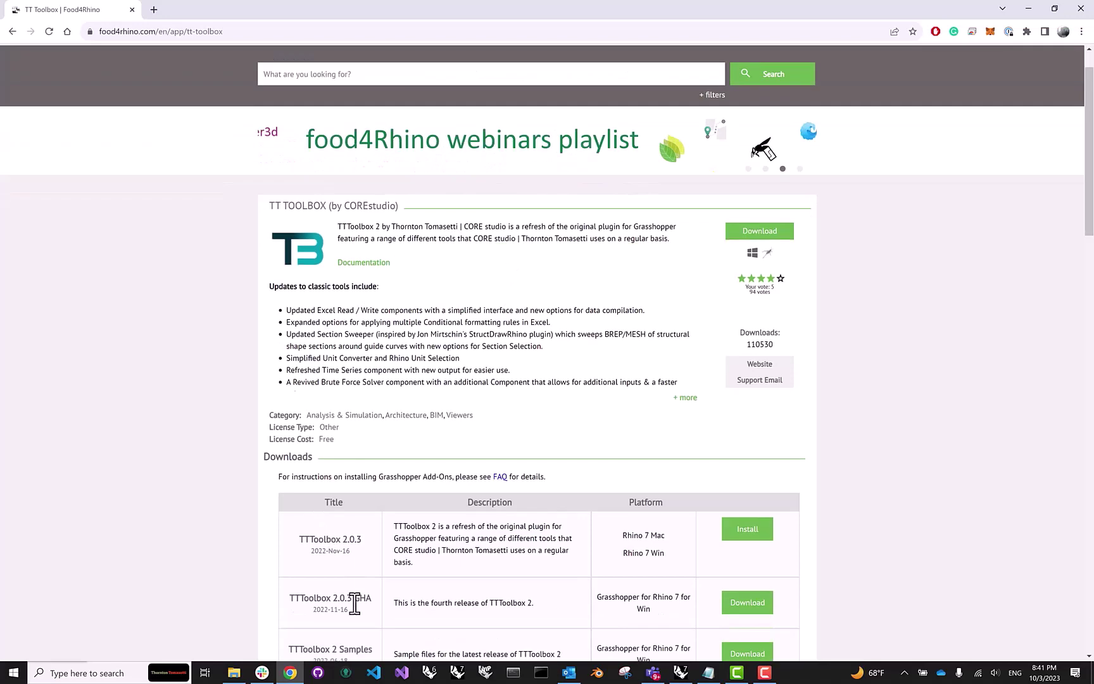
{"action": "scroll", "coordinate": [355, 605], "scroll_direction": "down", "scroll_amount": 2}
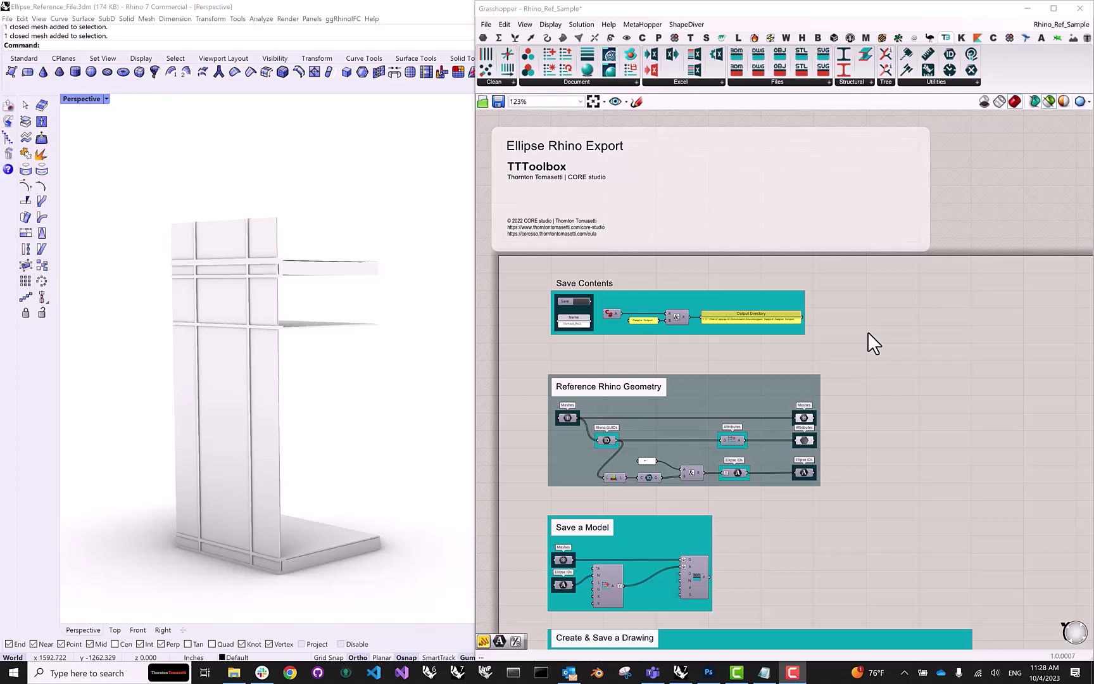
Zoom into Reference Rhino Geometry and highlight the curtain wall meshes its Meshes input references.
{"action": "right_click_drag", "start_coordinate": [818, 356], "coordinate": [787, 334]}
{"action": "scroll", "coordinate": [752, 411], "scroll_direction": "up", "scroll_amount": 4}
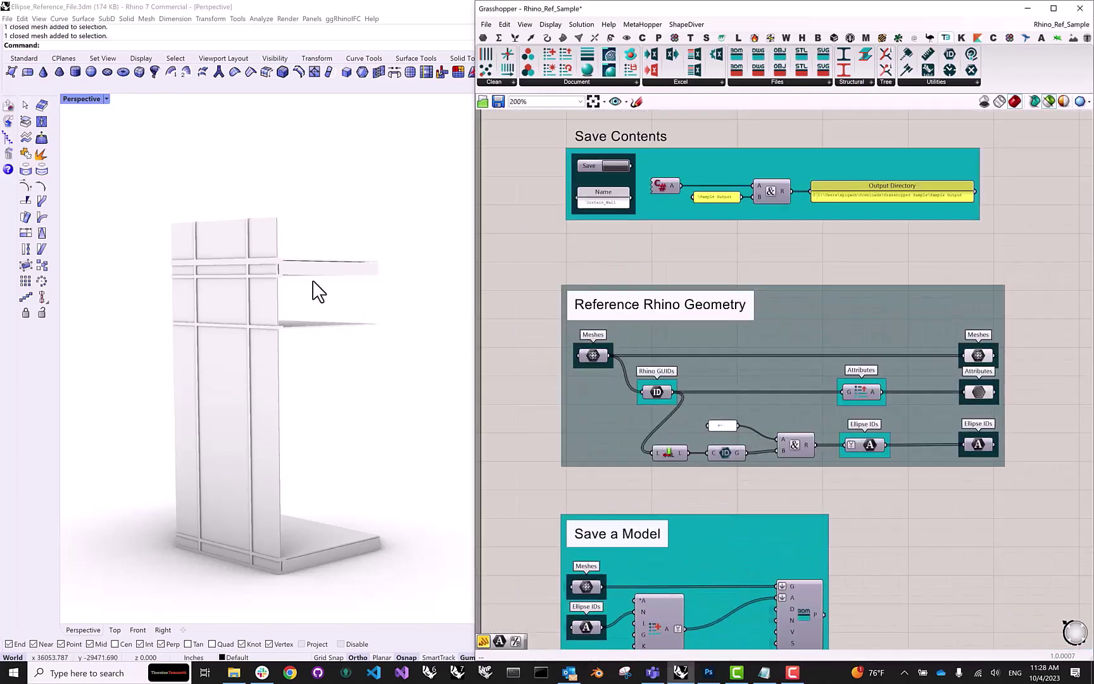
{"action": "right_click_drag", "start_coordinate": [607, 348], "coordinate": [586, 340]}
{"action": "left_click", "coordinate": [586, 340]}
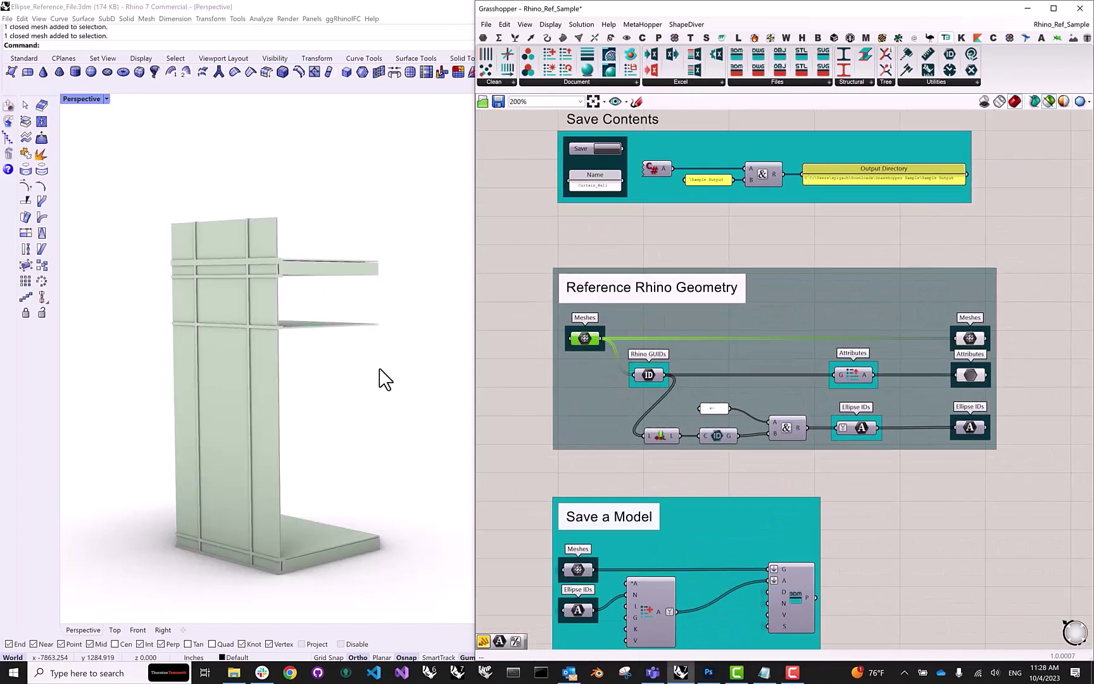
{"action": "right_click_drag", "start_coordinate": [362, 396], "coordinate": [336, 360]}
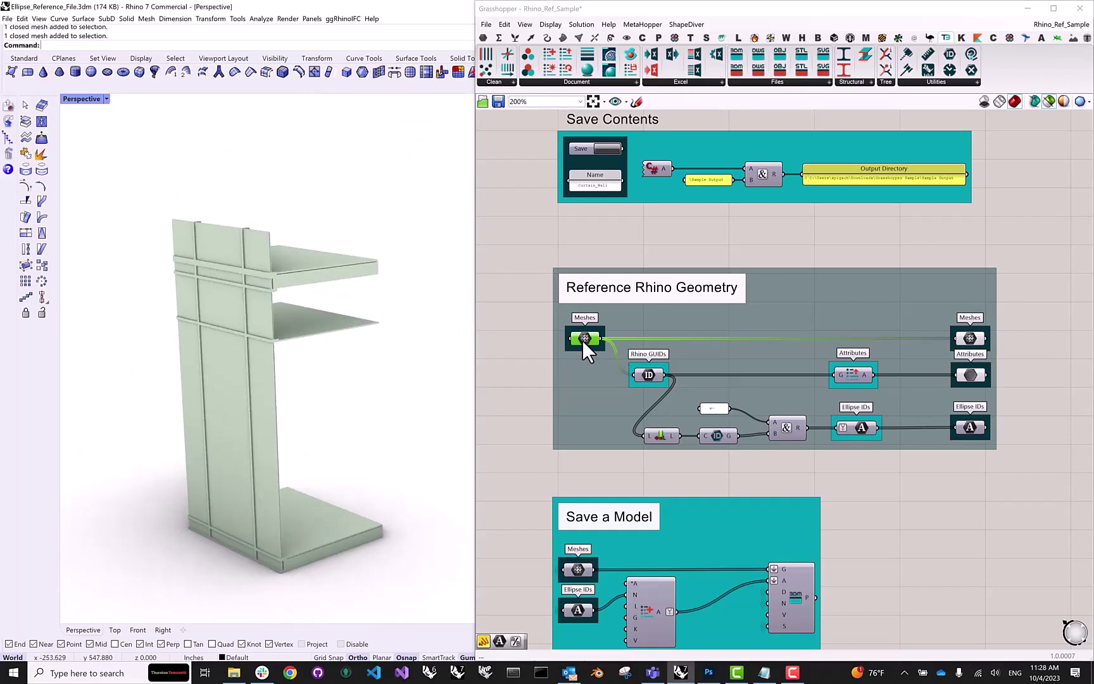
Deselect Meshes and pan right to the group's output side.
{"action": "left_click", "coordinate": [531, 320]}
{"action": "right_click_drag", "start_coordinate": [709, 339], "coordinate": [684, 334]}
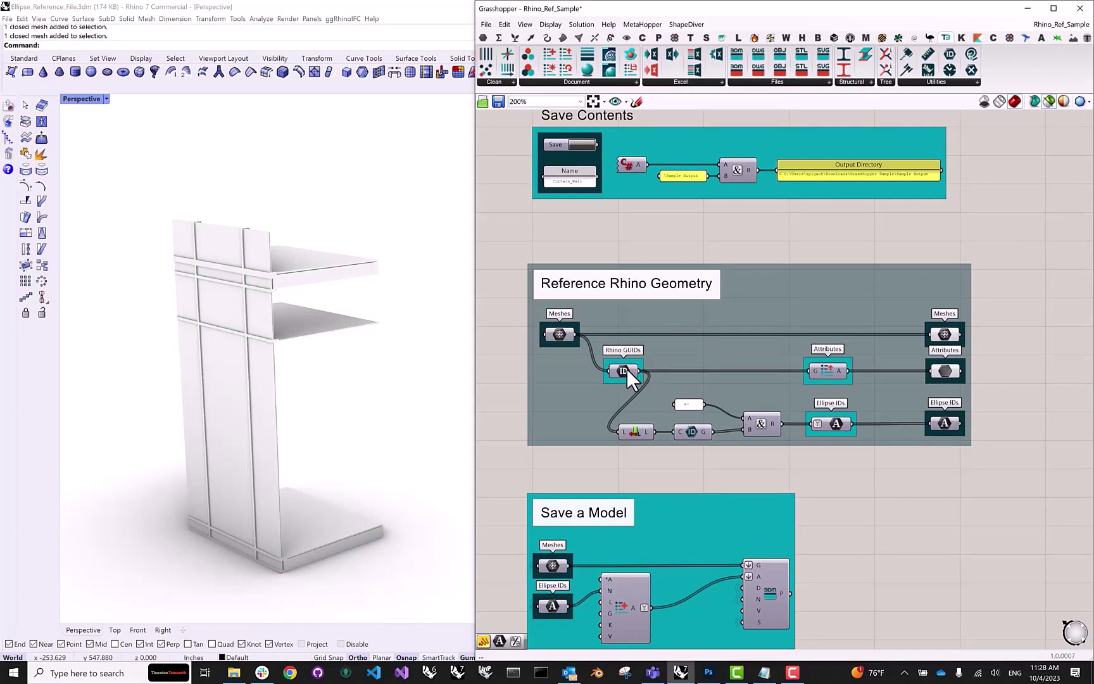
{"action": "mouse_move", "coordinate": [624, 371]}
{"action": "right_click_drag", "start_coordinate": [844, 373], "coordinate": [694, 380]}
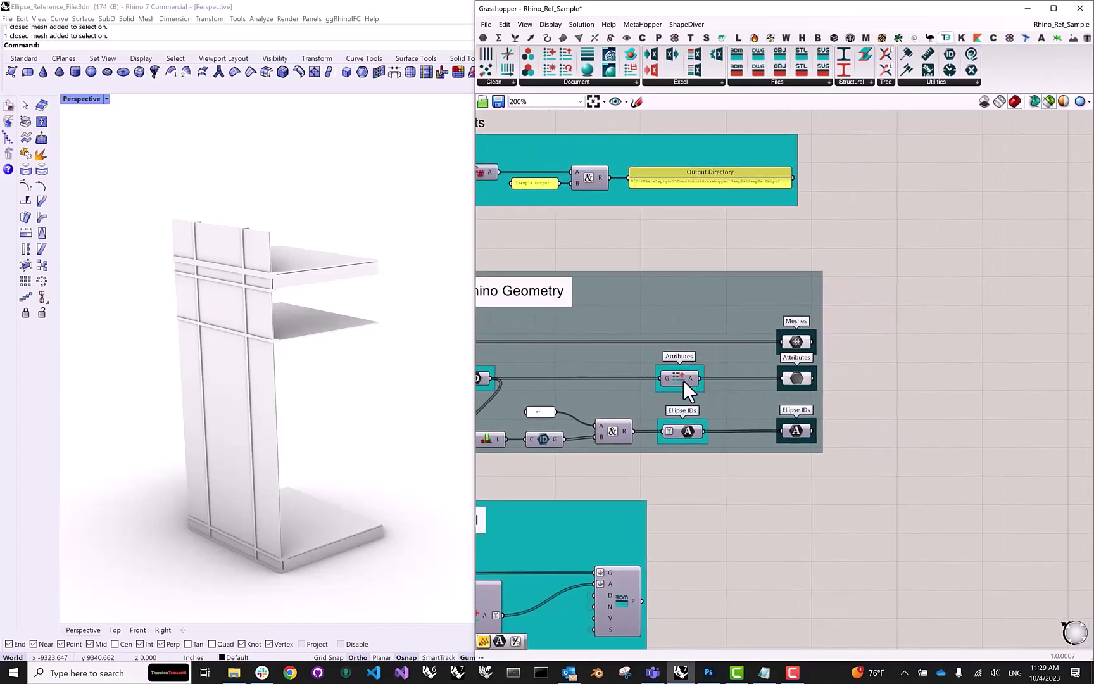
Add a Panel wired to the Attributes output, showing six CORE Attribute ID entries.
{"action": "double_click", "coordinate": [921, 328]}
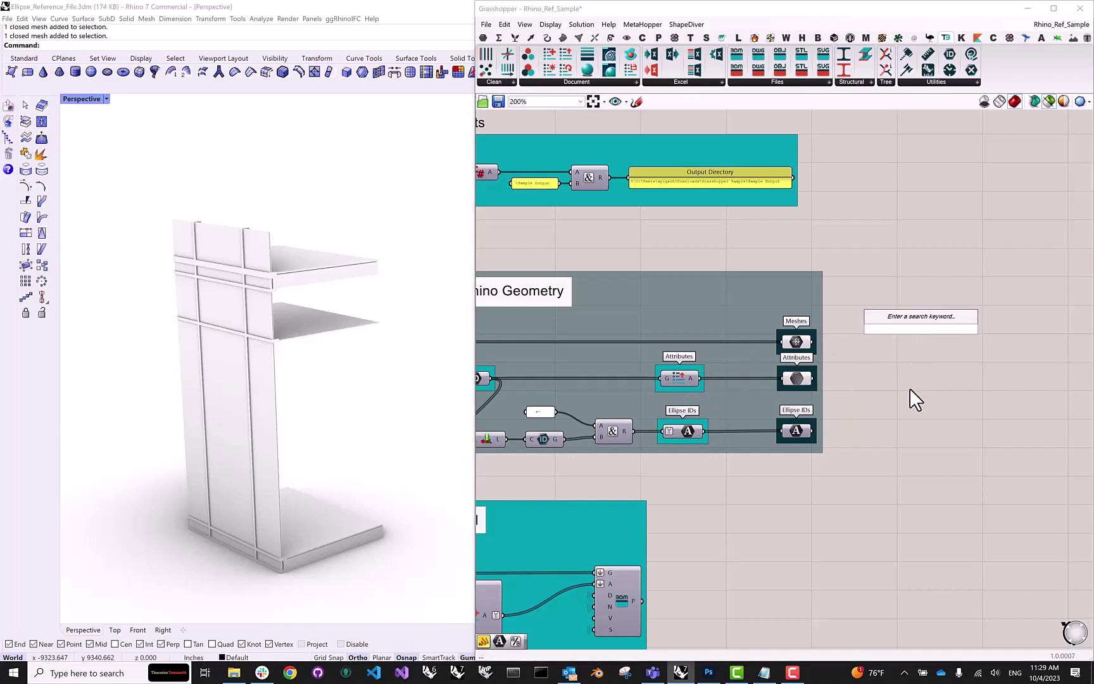
{"action": "type", "text": "panel"}
{"action": "key", "text": "Return"}
{"action": "left_click_drag", "start_coordinate": [700, 378], "coordinate": [1066, 371]}
{"action": "scroll", "coordinate": [963, 361], "scroll_direction": "up", "scroll_amount": 3}
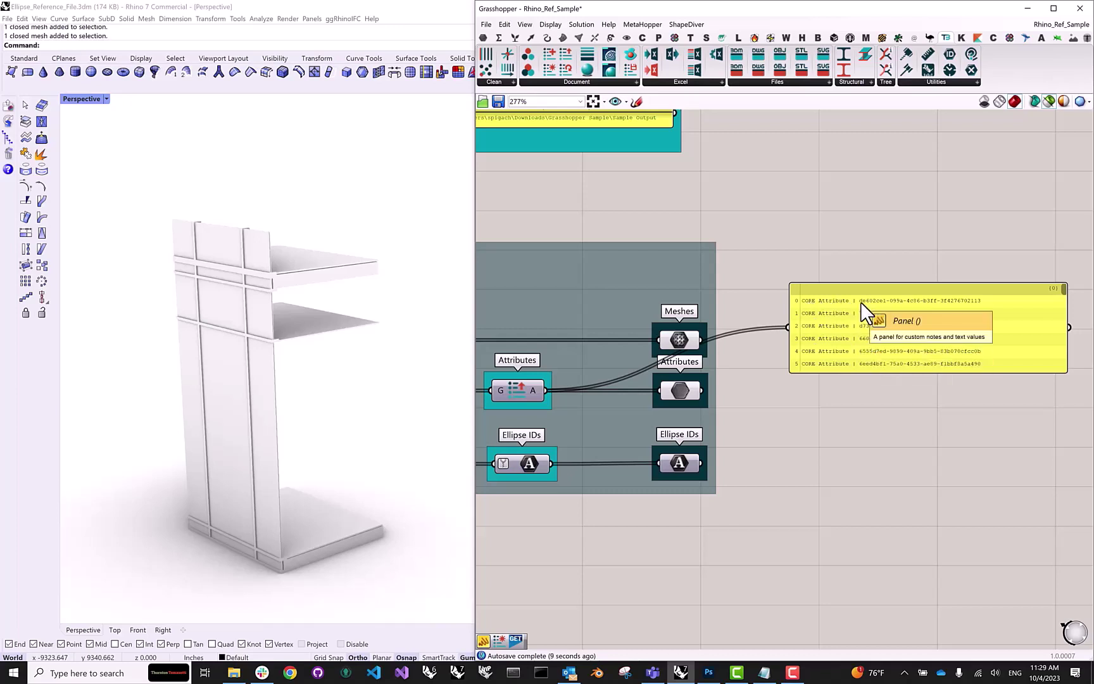
{"action": "right_click_drag", "start_coordinate": [860, 302], "coordinate": [906, 306]}
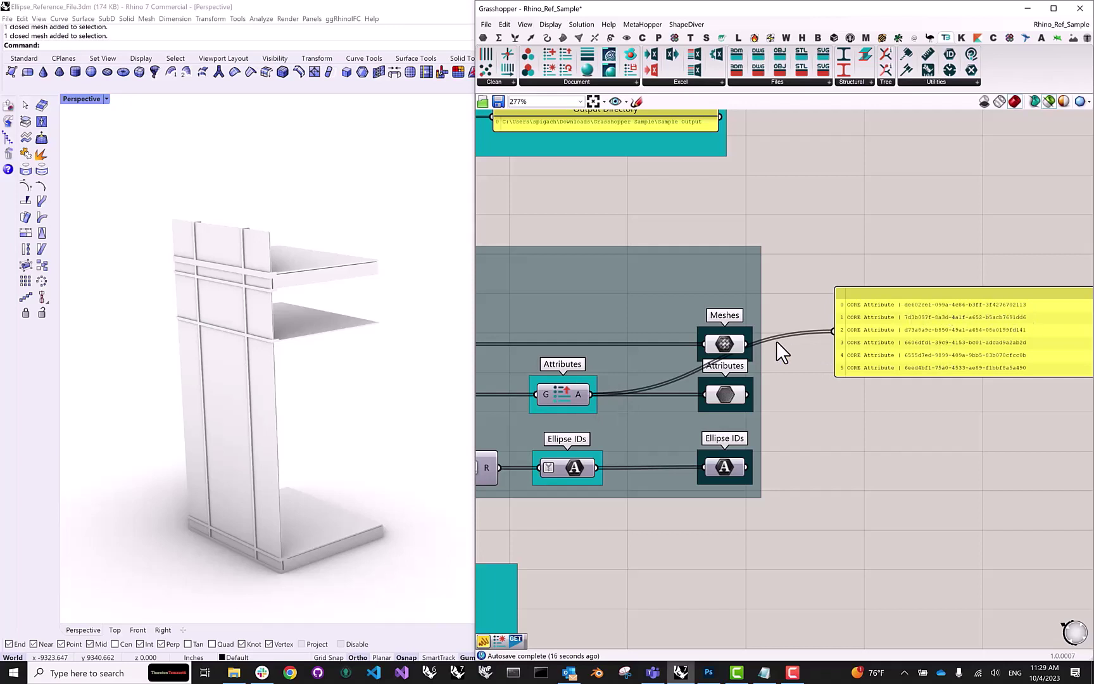
{"action": "scroll", "coordinate": [735, 399], "scroll_direction": "down", "scroll_amount": 1}
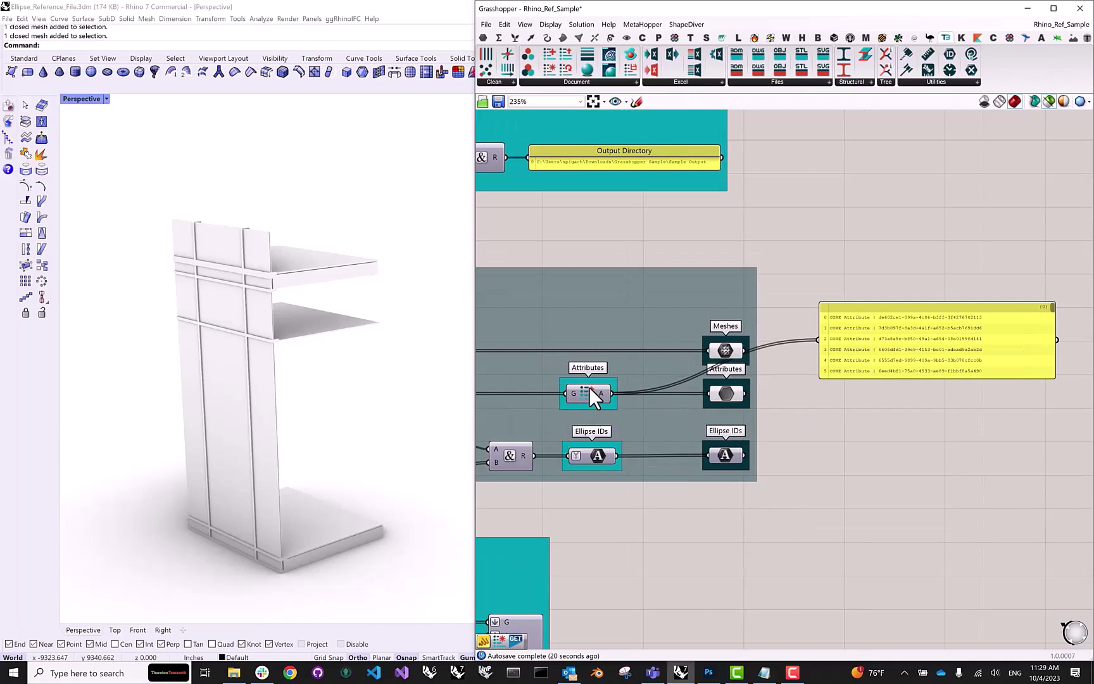
Add Deconstruct Attributes fed by Attributes, with panels showing keys (Material, Area, Height…) and values.
{"action": "left_click", "coordinate": [568, 83]}
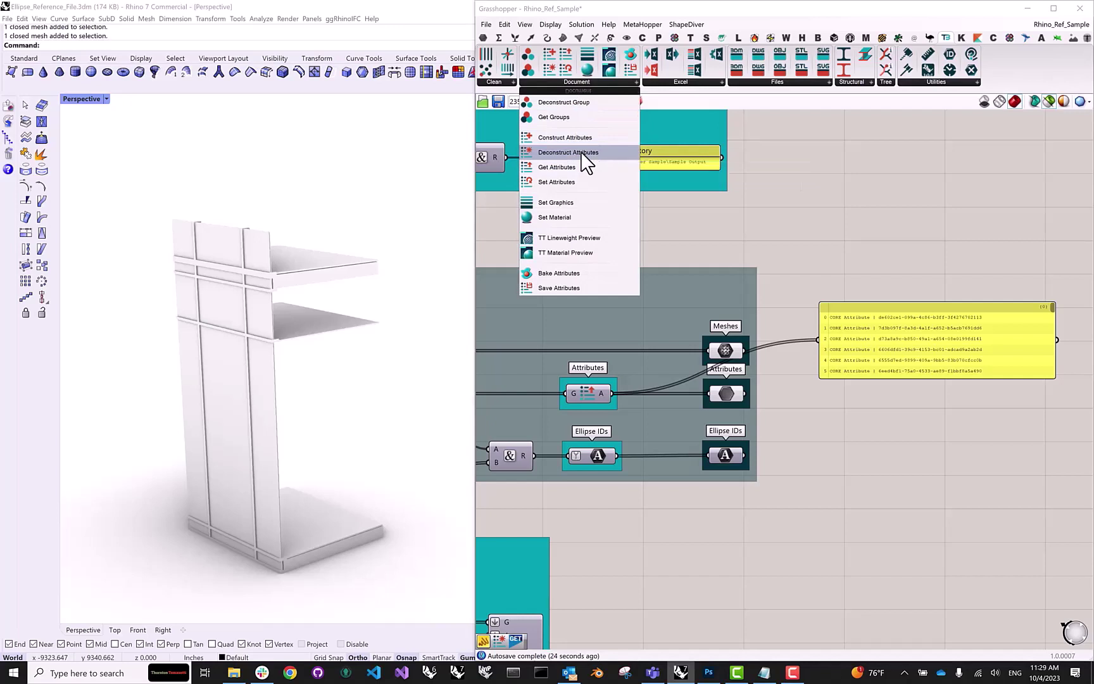
{"action": "left_click", "coordinate": [589, 152]}
{"action": "left_click", "coordinate": [824, 452]}
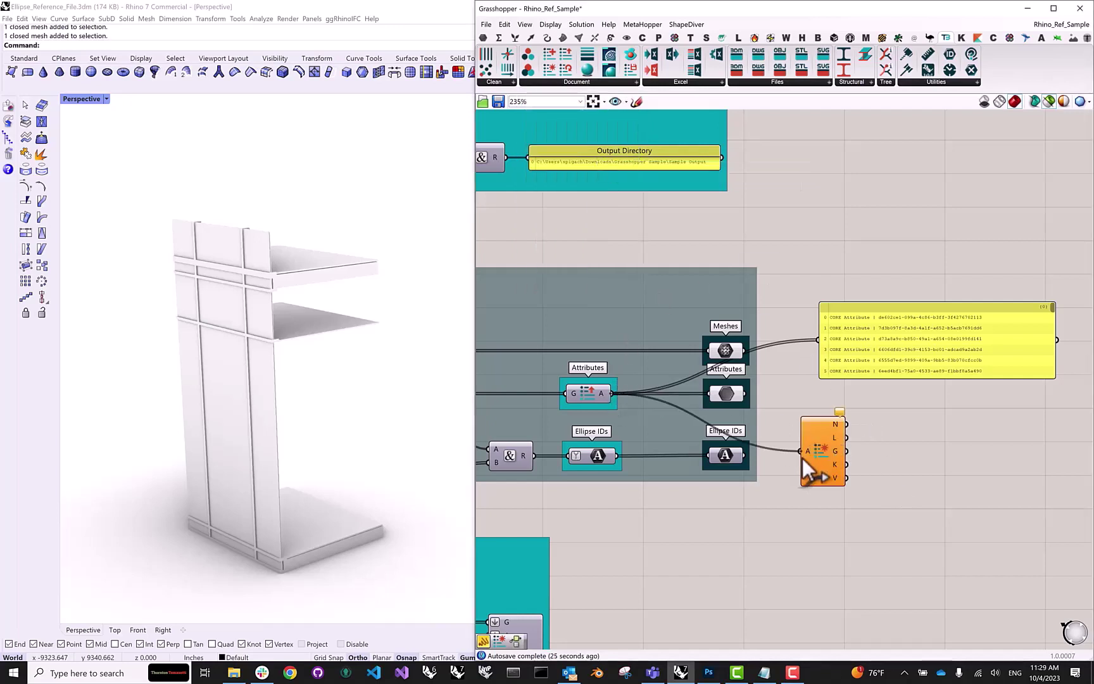
{"action": "left_click_drag", "start_coordinate": [804, 468], "coordinate": [813, 446]}
{"action": "mouse_move", "coordinate": [844, 462]}
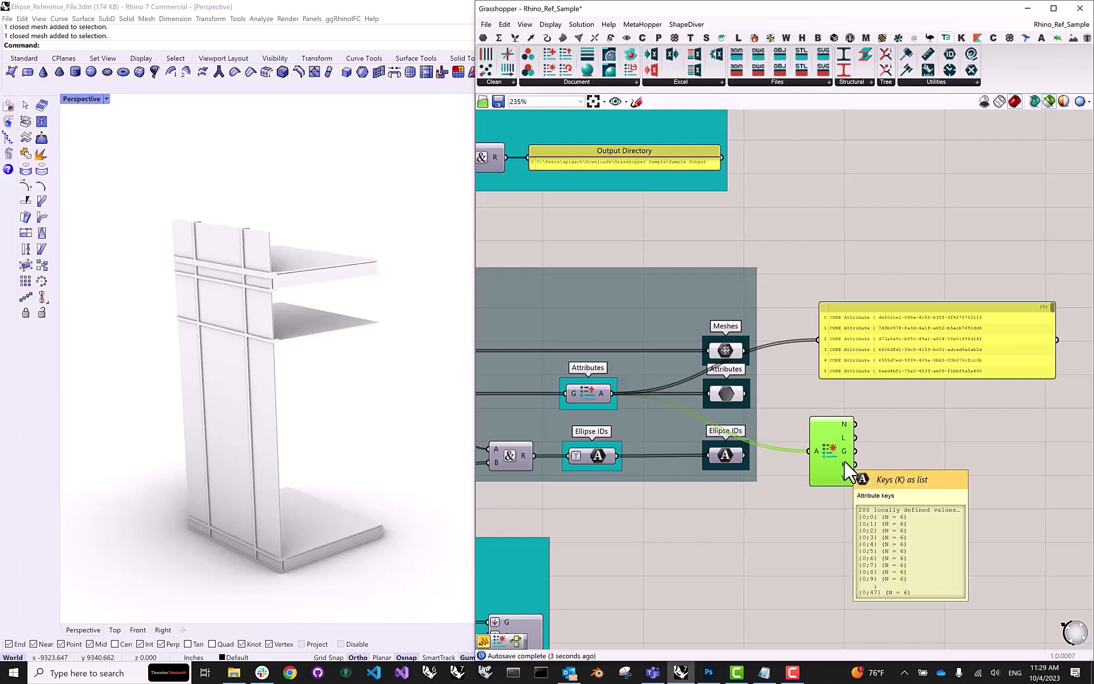
{"action": "double_click", "coordinate": [894, 455]}
{"action": "type", "text": "panel"}
{"action": "key", "text": "Return"}
{"action": "left_click_drag", "start_coordinate": [947, 444], "coordinate": [937, 524]}
{"action": "left_click_drag", "start_coordinate": [854, 464], "coordinate": [894, 436]}
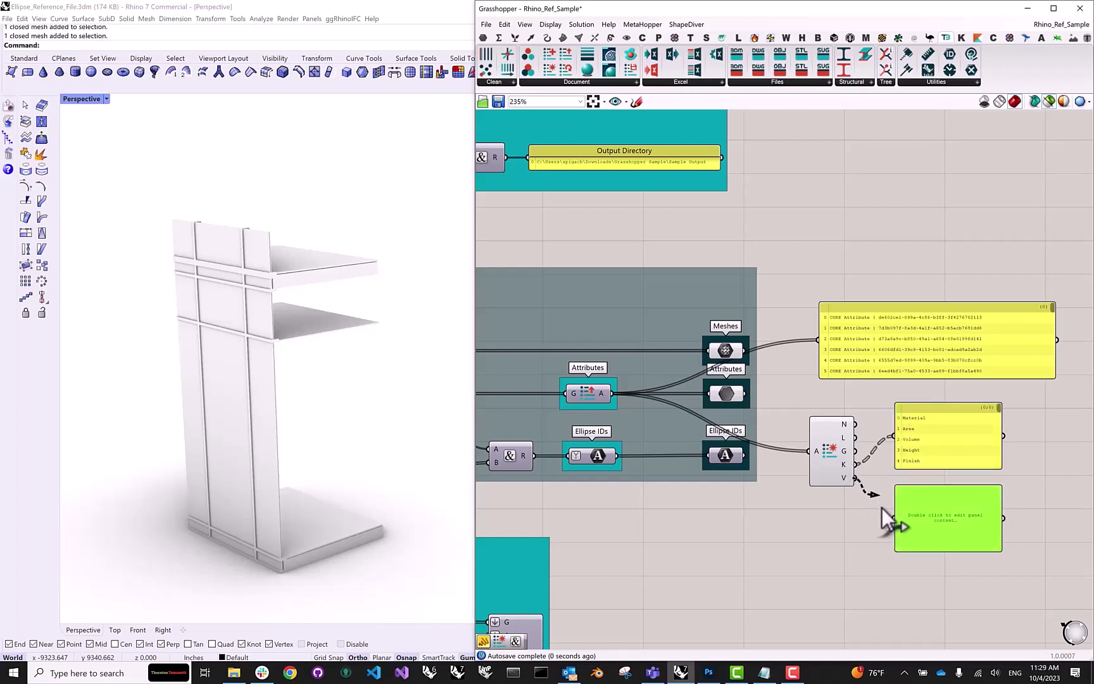
{"action": "left_click_drag", "start_coordinate": [890, 522], "coordinate": [894, 520]}
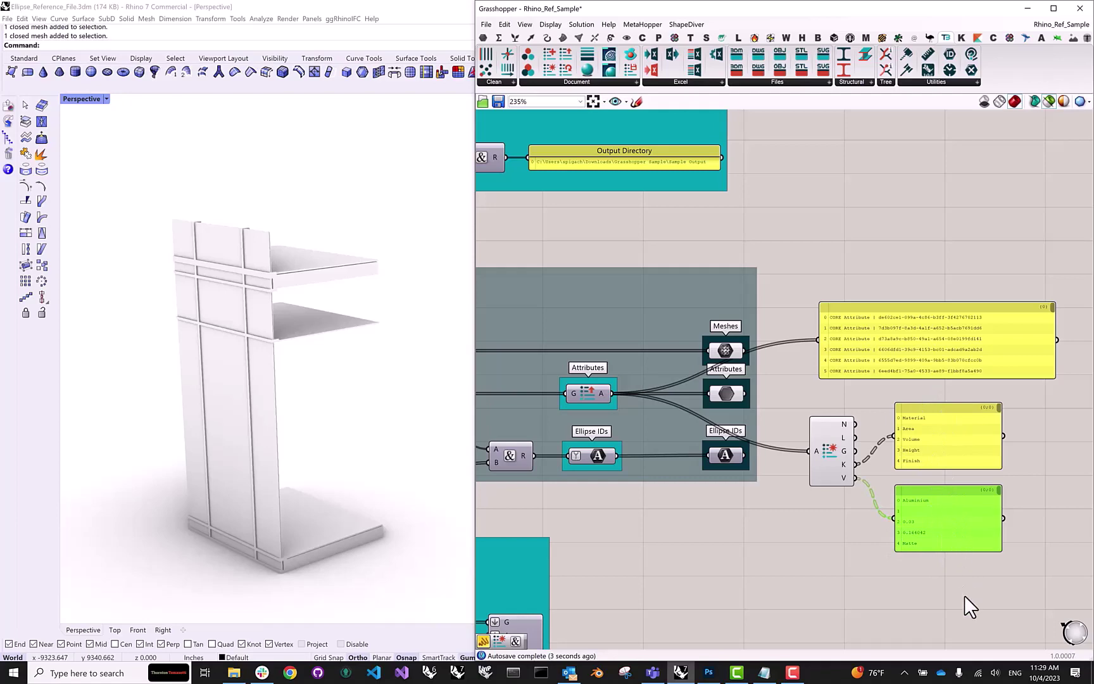
Delete the Deconstruct Attributes component and its three inspection panels.
{"action": "left_click_drag", "start_coordinate": [964, 595], "coordinate": [833, 279]}
{"action": "key", "text": "Delete"}
{"action": "right_click_drag", "start_coordinate": [671, 341], "coordinate": [911, 335]}
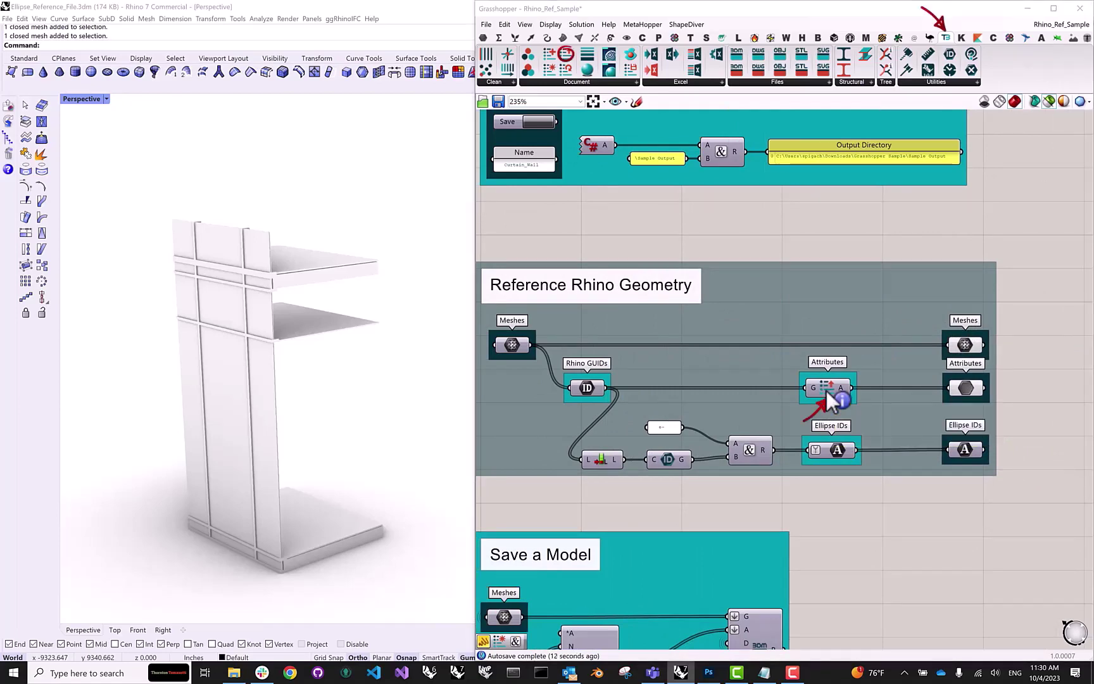
Position the view on empty canvas below the Reference Rhino Geometry group.
{"action": "scroll", "coordinate": [875, 306], "scroll_direction": "down", "scroll_amount": 1}
{"action": "right_click_drag", "start_coordinate": [893, 307], "coordinate": [916, 313]}
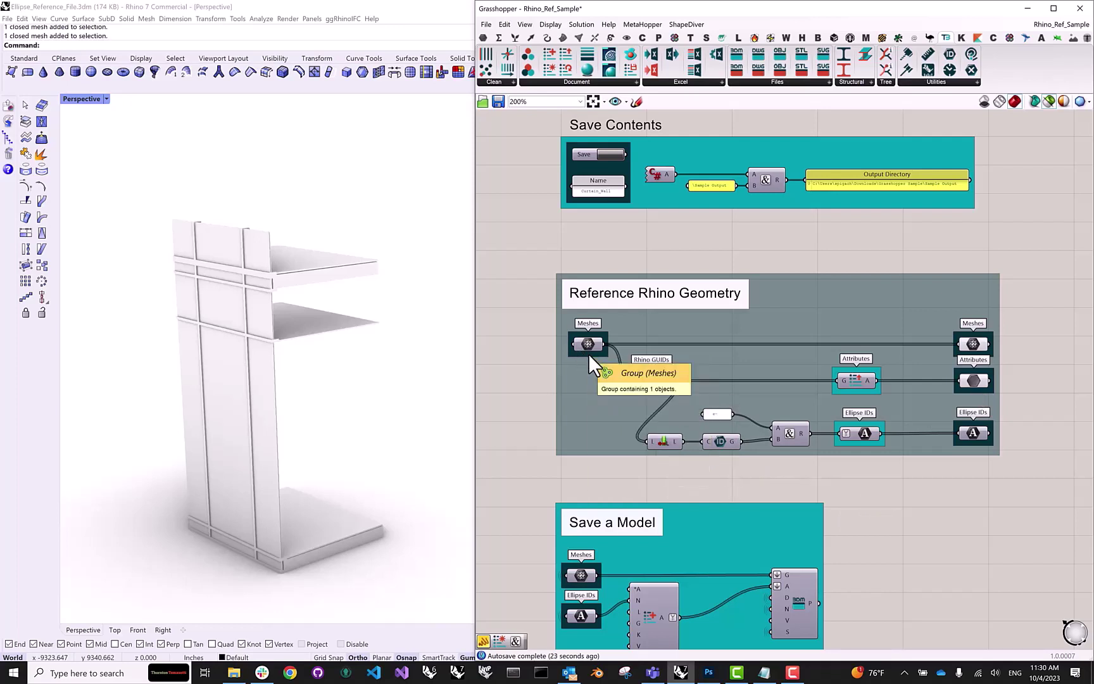
{"action": "scroll", "coordinate": [815, 510], "scroll_direction": "up", "scroll_amount": 1}
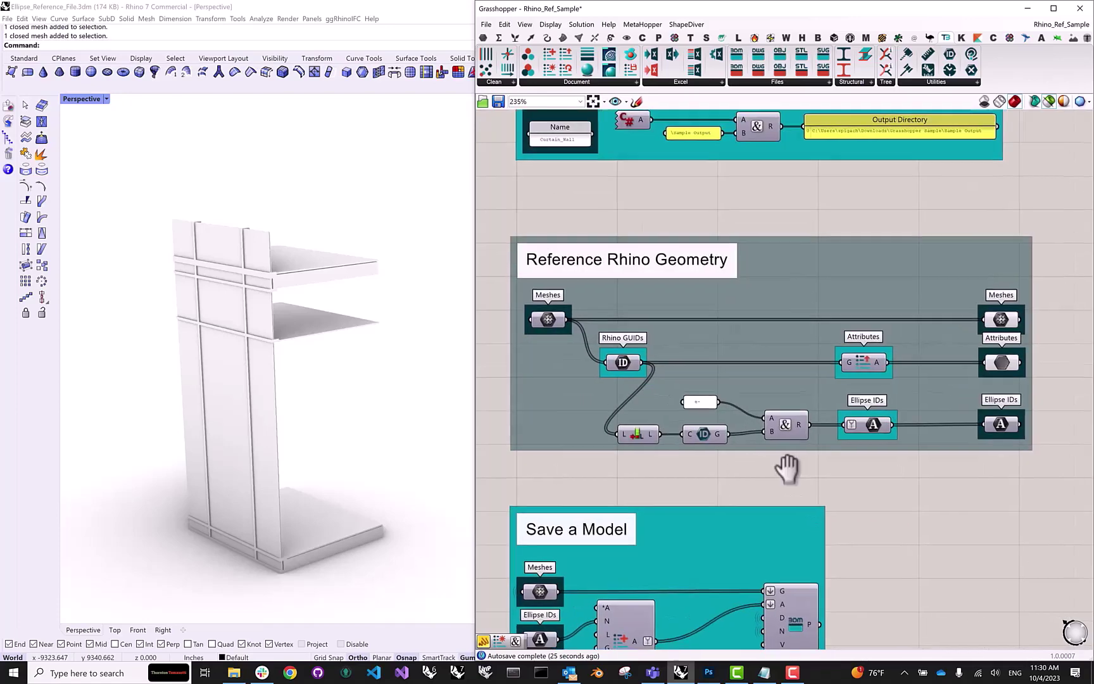
{"action": "right_click_drag", "start_coordinate": [788, 470], "coordinate": [779, 473]}
{"action": "mouse_move", "coordinate": [638, 429]}
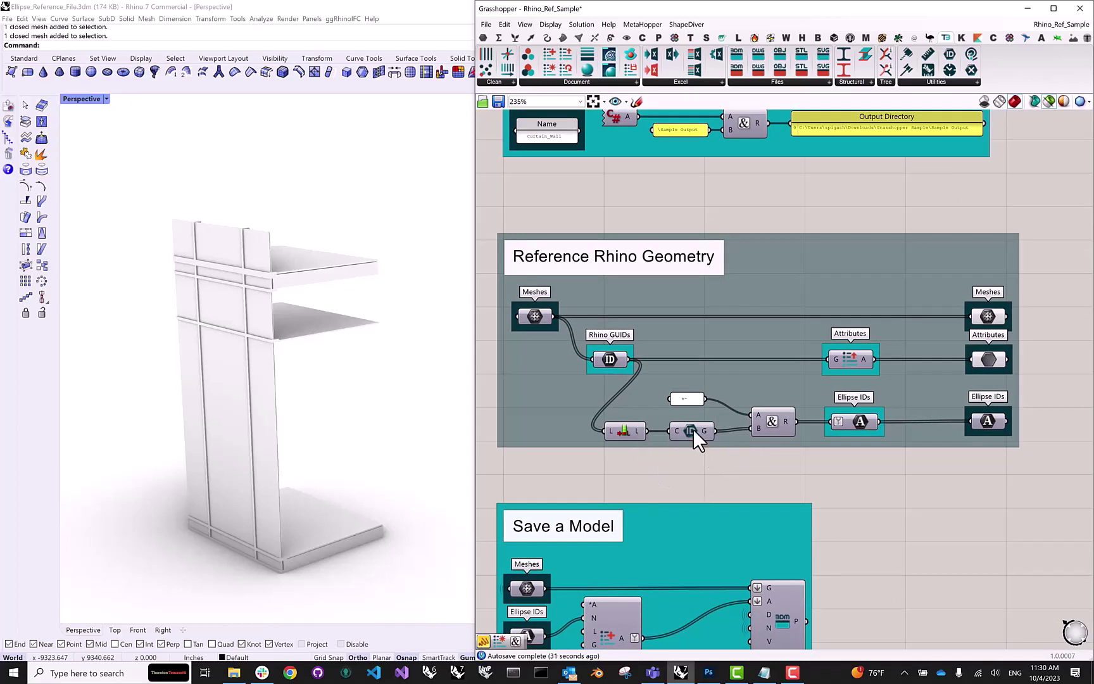
{"action": "mouse_move", "coordinate": [693, 428]}
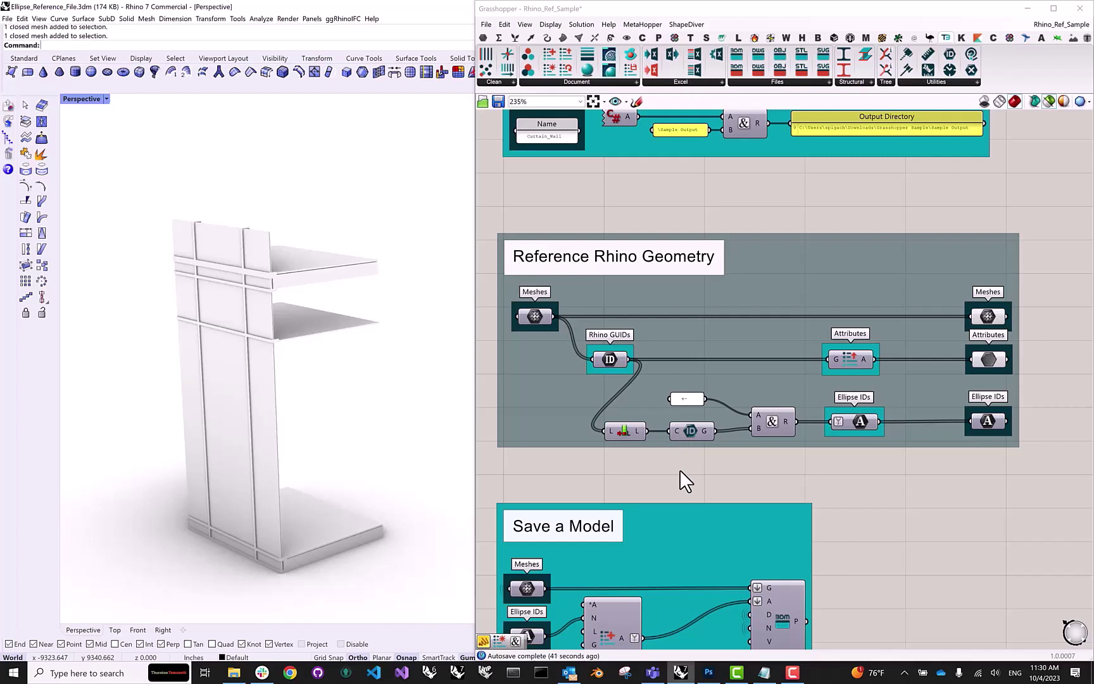
{"action": "double_click", "coordinate": [729, 474]}
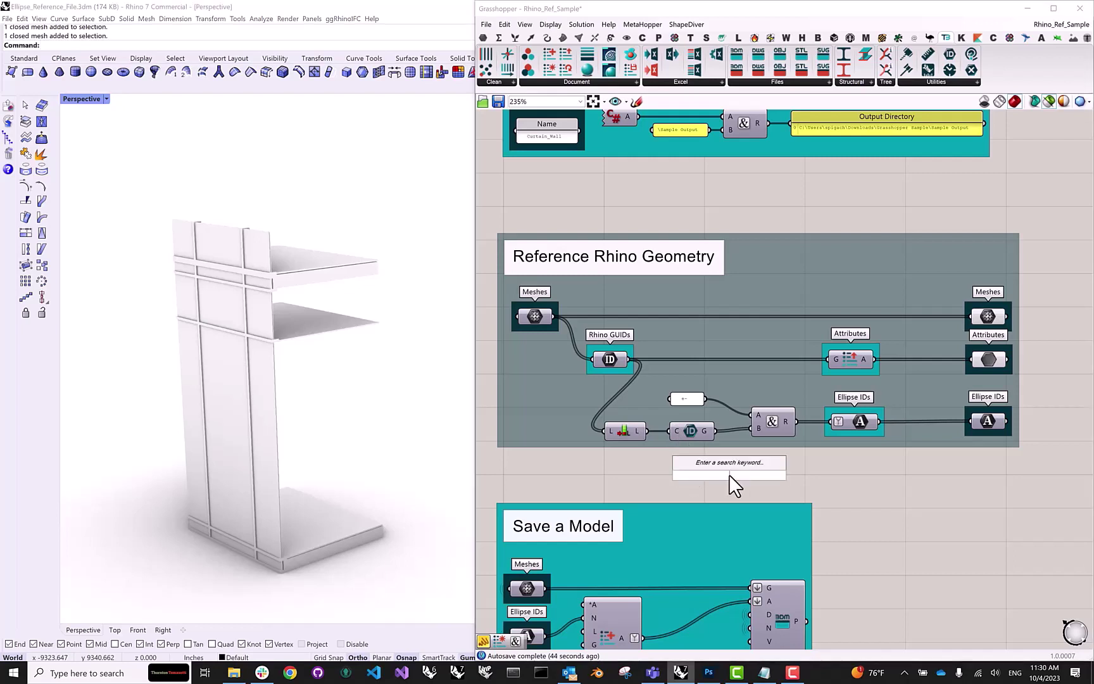
{"action": "type", "text": "panel"}
{"action": "key", "text": "Return"}
{"action": "left_click_drag", "start_coordinate": [730, 475], "coordinate": [812, 483]}
{"action": "left_click_drag", "start_coordinate": [917, 516], "coordinate": [1029, 570]}
{"action": "left_click_drag", "start_coordinate": [903, 528], "coordinate": [887, 510]}
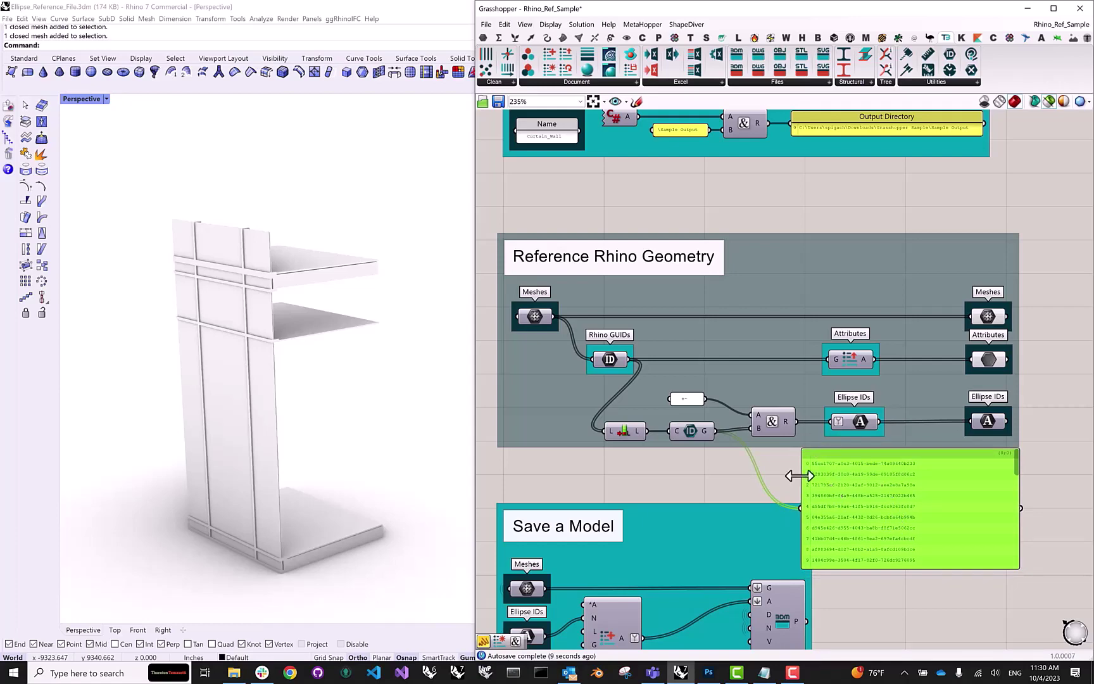
{"action": "scroll", "coordinate": [759, 470], "scroll_direction": "up", "scroll_amount": 4}
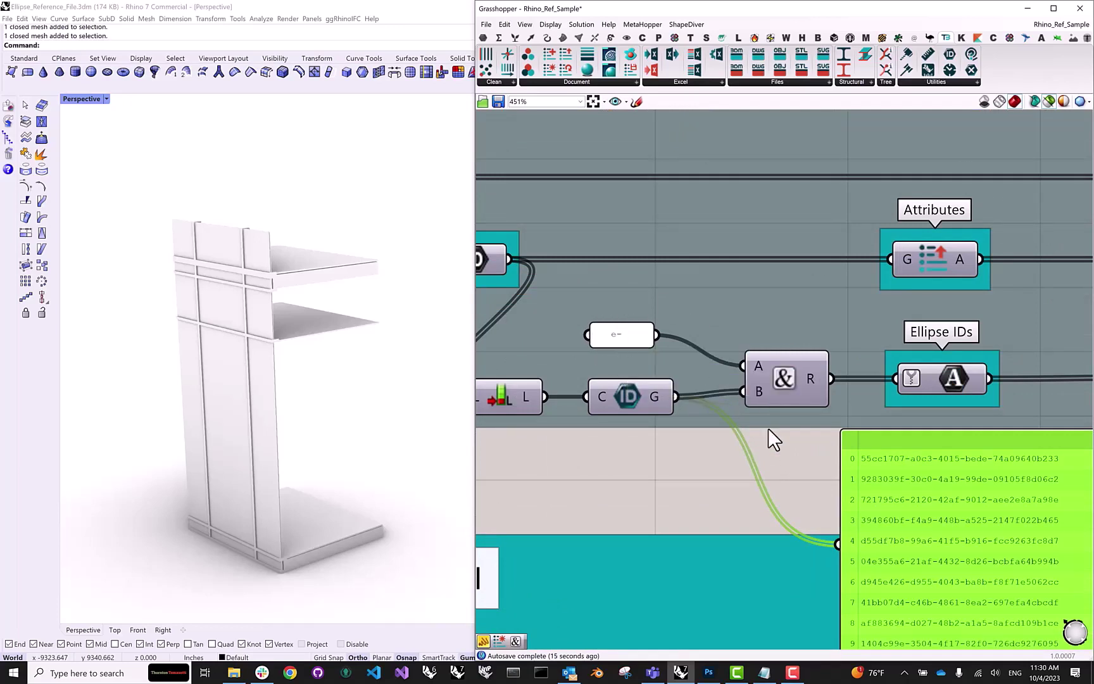
{"action": "right_click_drag", "start_coordinate": [769, 428], "coordinate": [728, 433]}
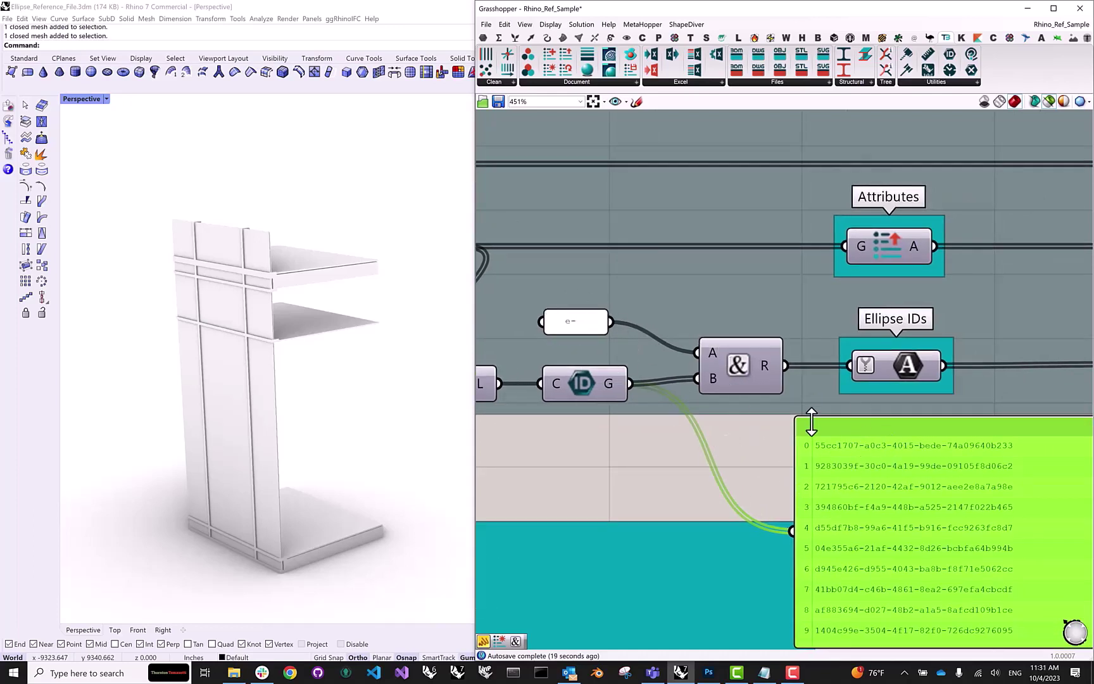
{"action": "left_click_drag", "start_coordinate": [785, 365], "coordinate": [792, 531]}
{"action": "right_click_drag", "start_coordinate": [872, 495], "coordinate": [648, 437]}
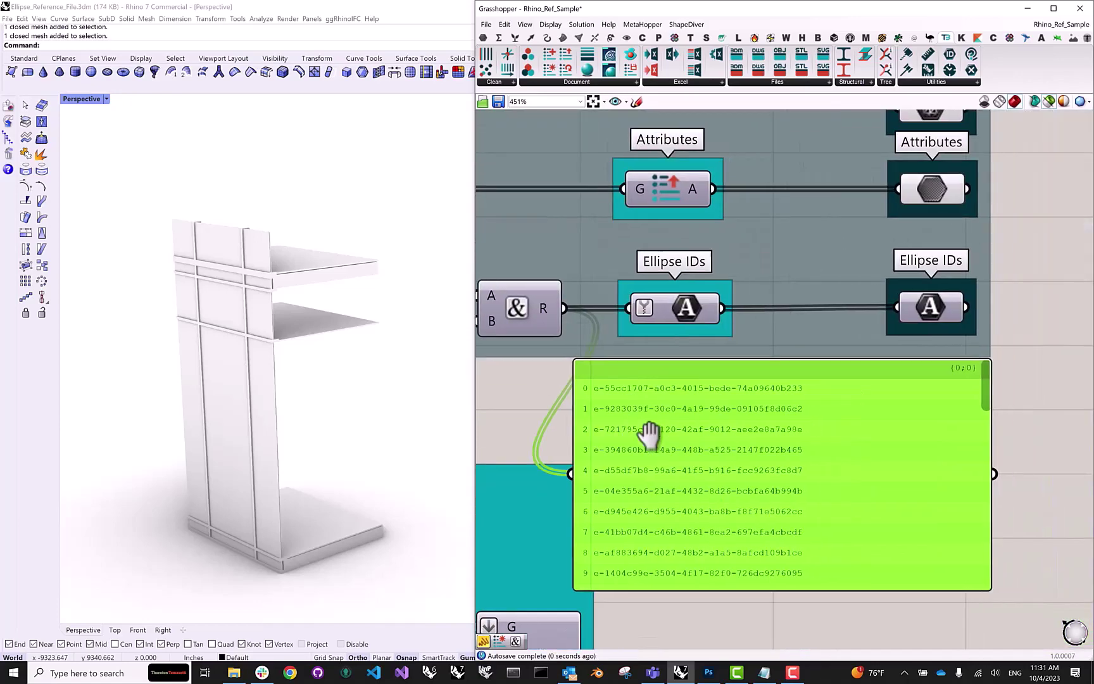
{"action": "left_click_drag", "start_coordinate": [761, 439], "coordinate": [840, 450]}
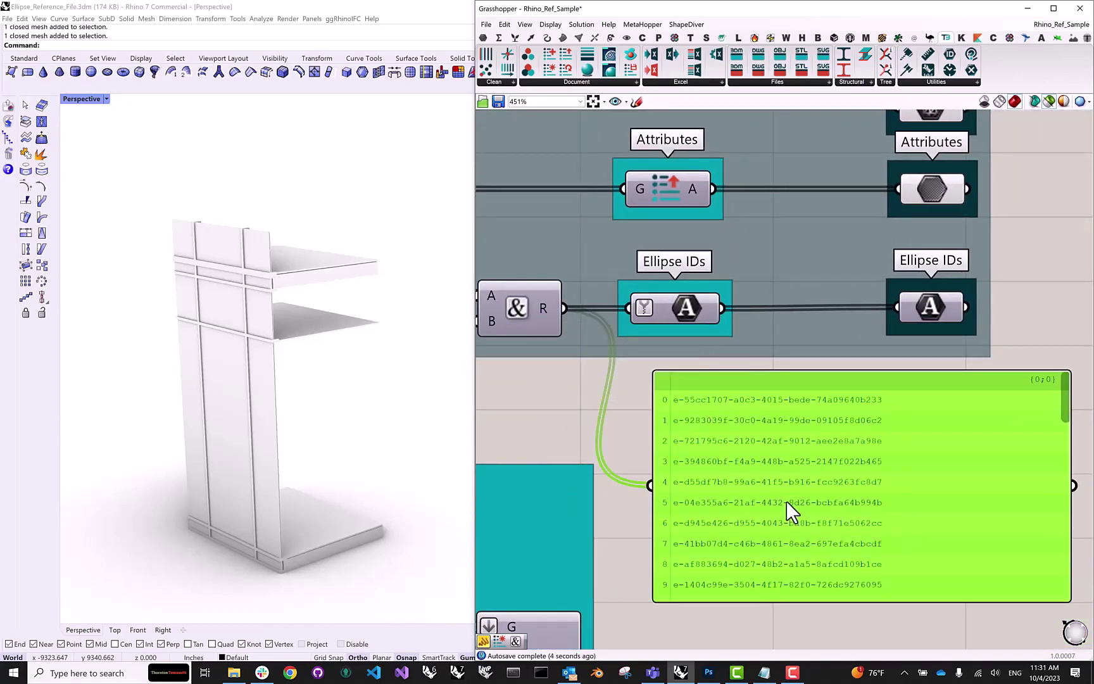
{"action": "key", "text": "Delete"}
{"action": "scroll", "coordinate": [794, 478], "scroll_direction": "down", "scroll_amount": 3}
{"action": "right_click_drag", "start_coordinate": [774, 471], "coordinate": [869, 420]}
{"action": "scroll", "coordinate": [859, 428], "scroll_direction": "down", "scroll_amount": 2}
{"action": "scroll", "coordinate": [966, 306], "scroll_direction": "up", "scroll_amount": 1}
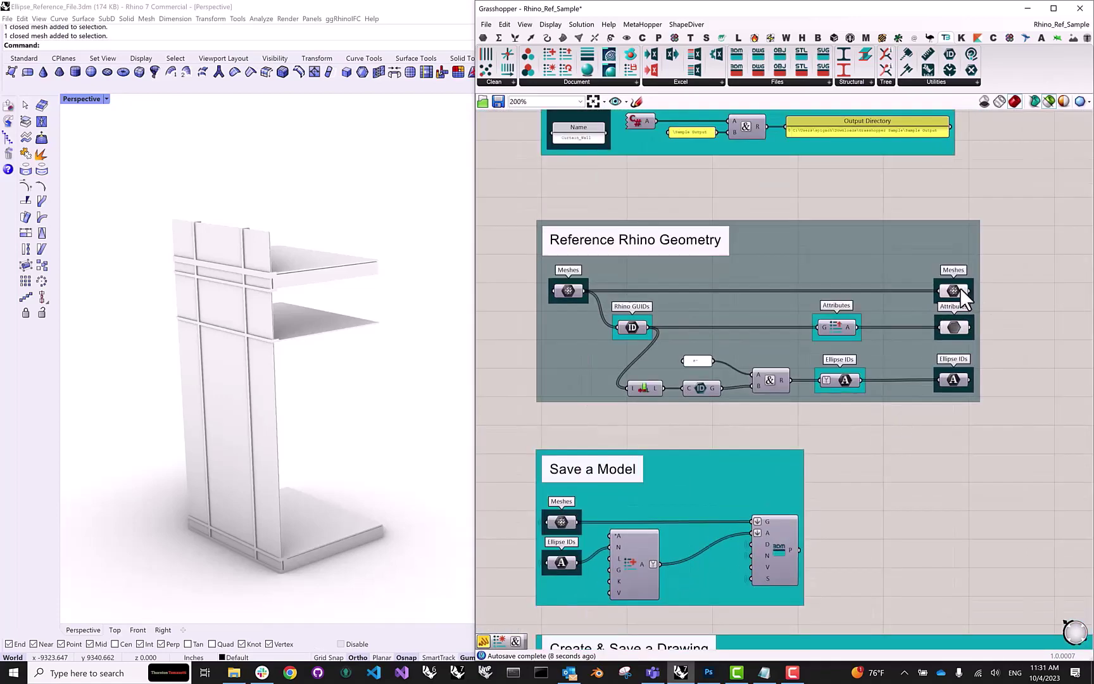
{"action": "left_click", "coordinate": [957, 291]}
{"action": "left_click", "coordinate": [951, 327]}
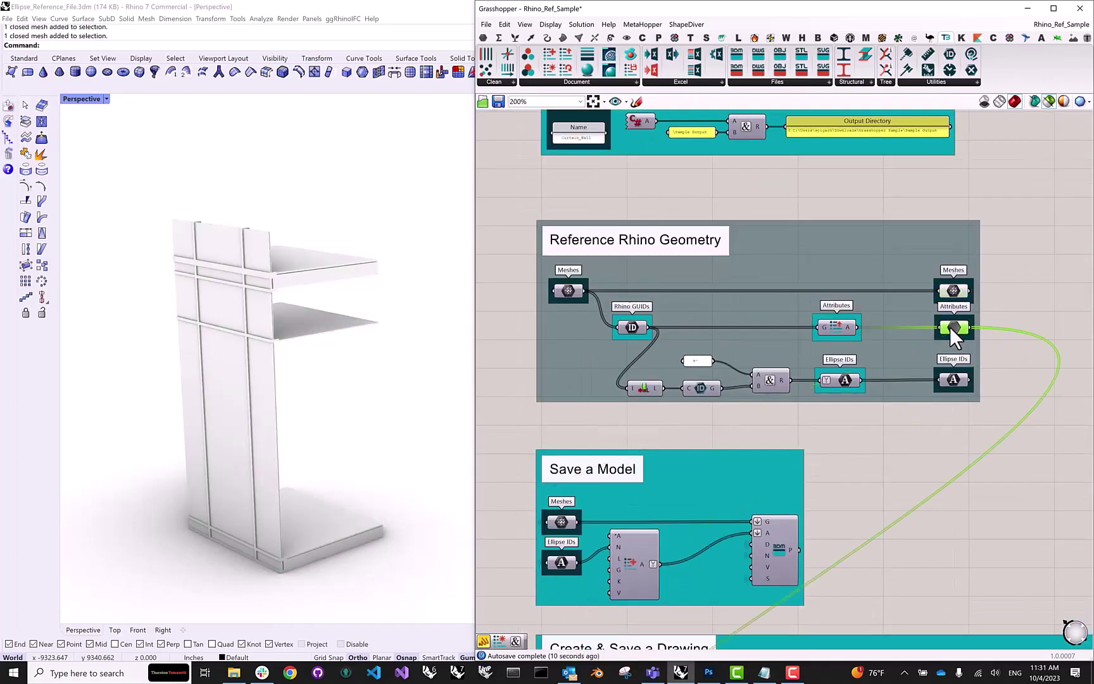
{"action": "left_click", "coordinate": [952, 381]}
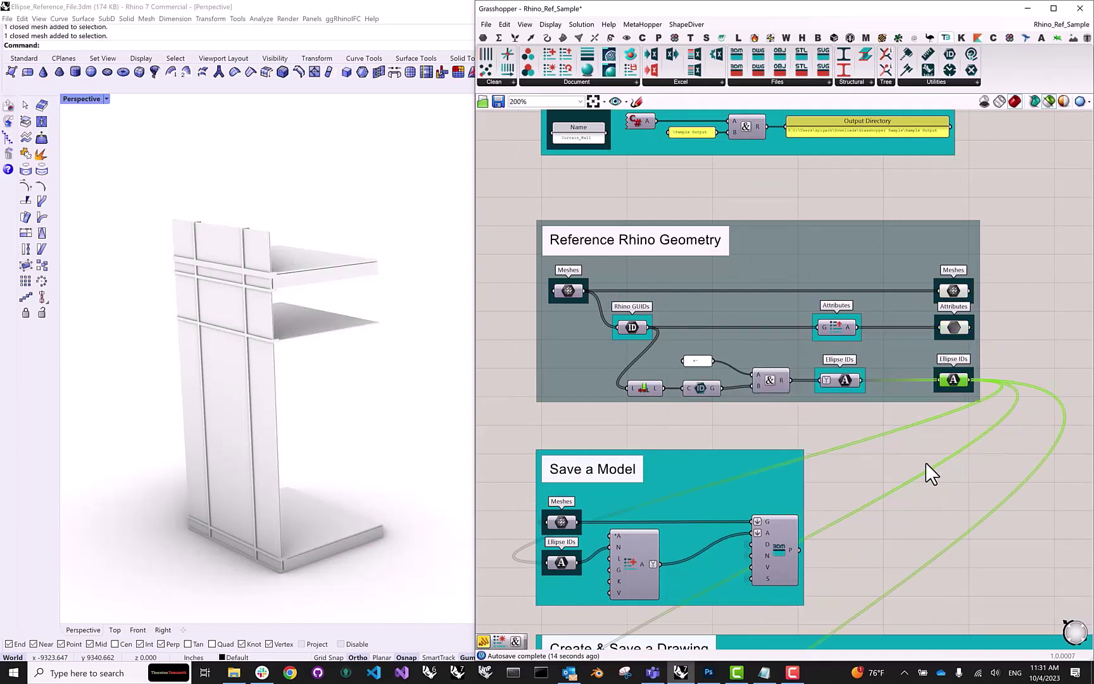
{"action": "left_click", "coordinate": [893, 461]}
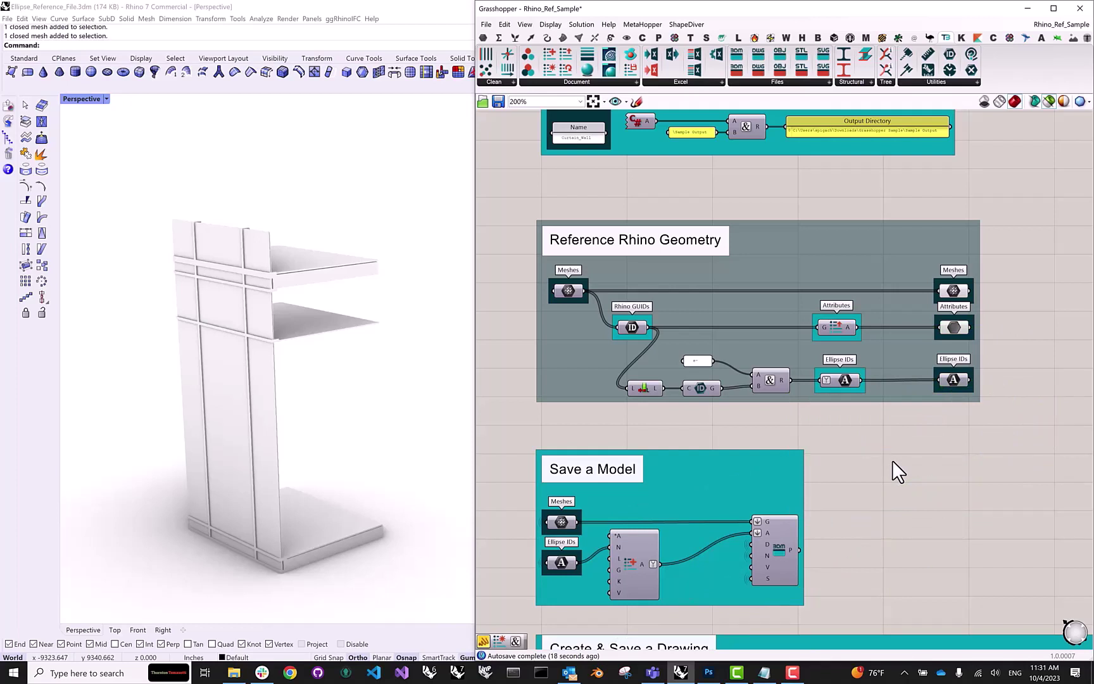
{"action": "right_click_drag", "start_coordinate": [865, 515], "coordinate": [867, 395]}
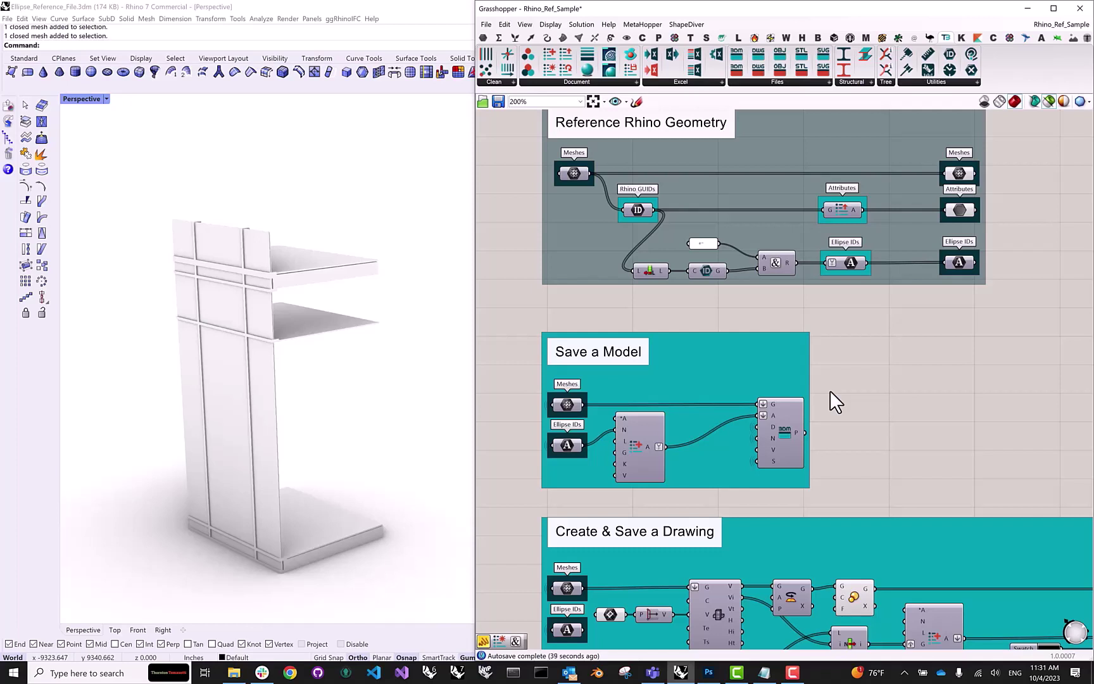
{"action": "left_click", "coordinate": [570, 402]}
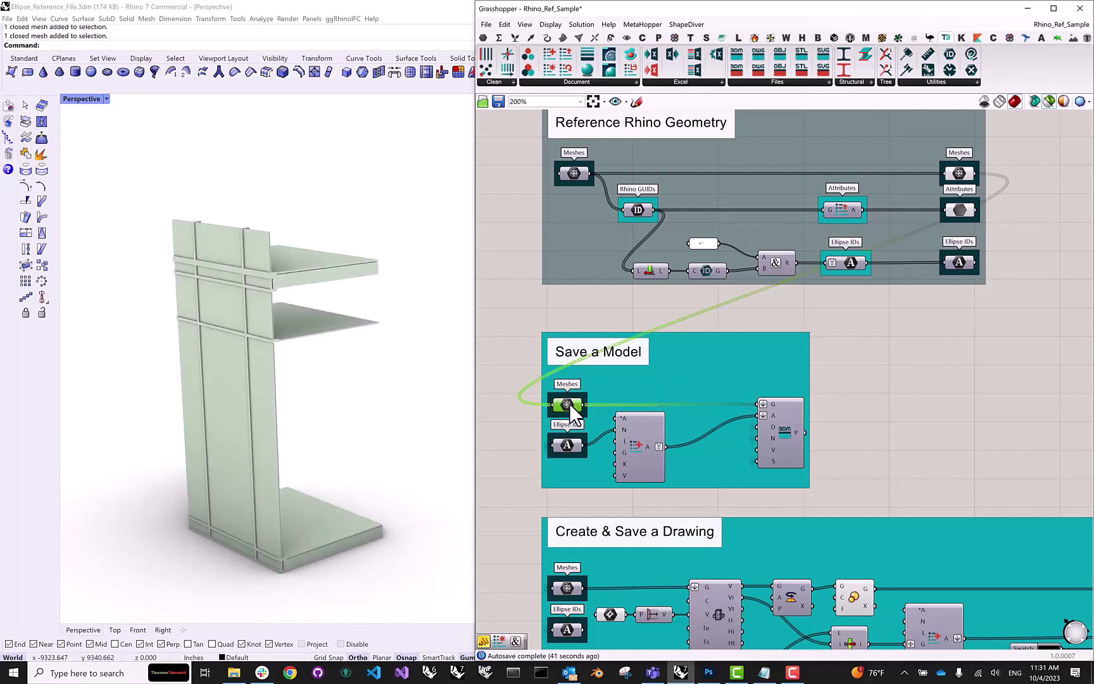
{"action": "left_click", "coordinate": [566, 446]}
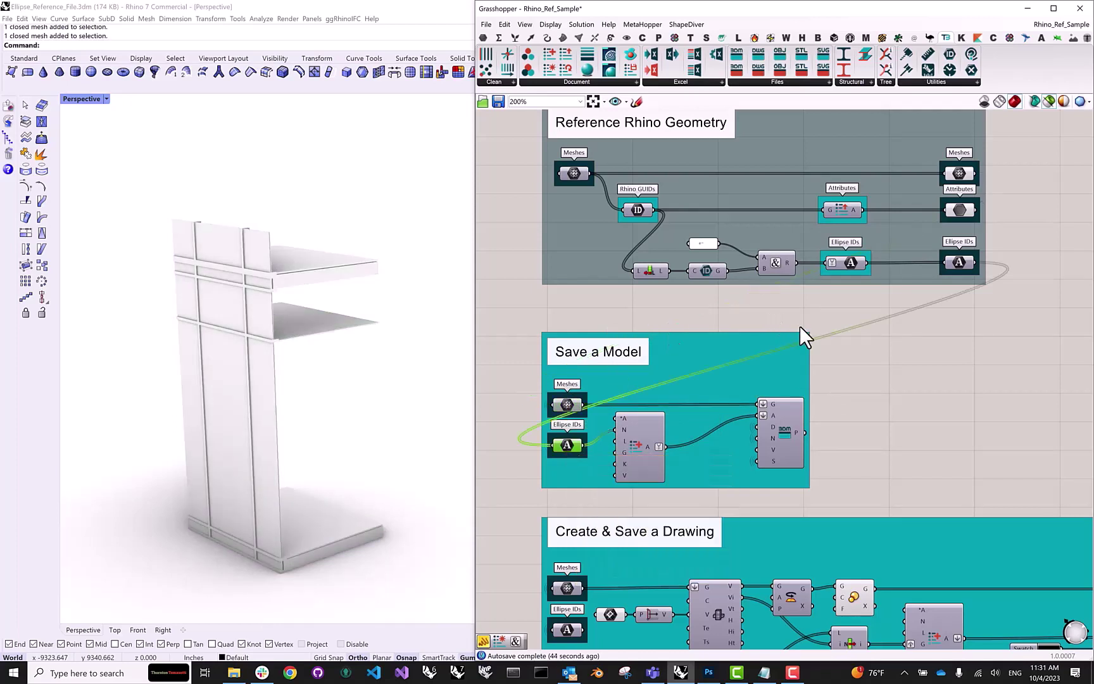
{"action": "left_click", "coordinate": [961, 209]}
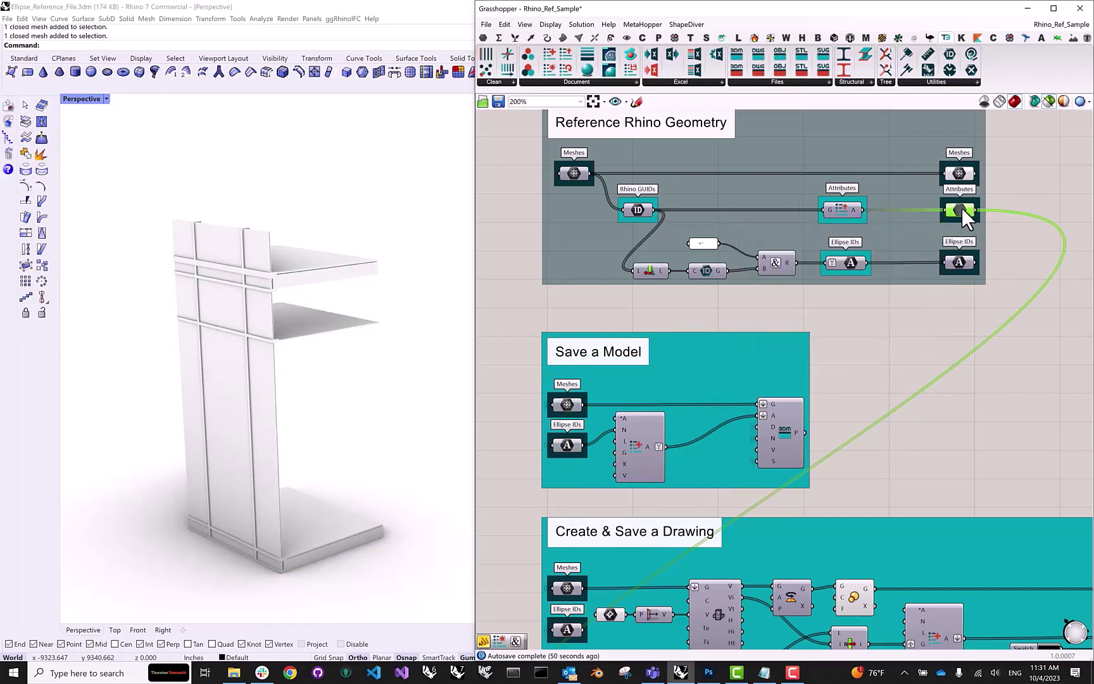
Inspect the Meshes, Ellipse IDs and attribute-building component feeding Save a Model.
{"action": "mouse_move", "coordinate": [962, 208]}
{"action": "left_click", "coordinate": [570, 401]}
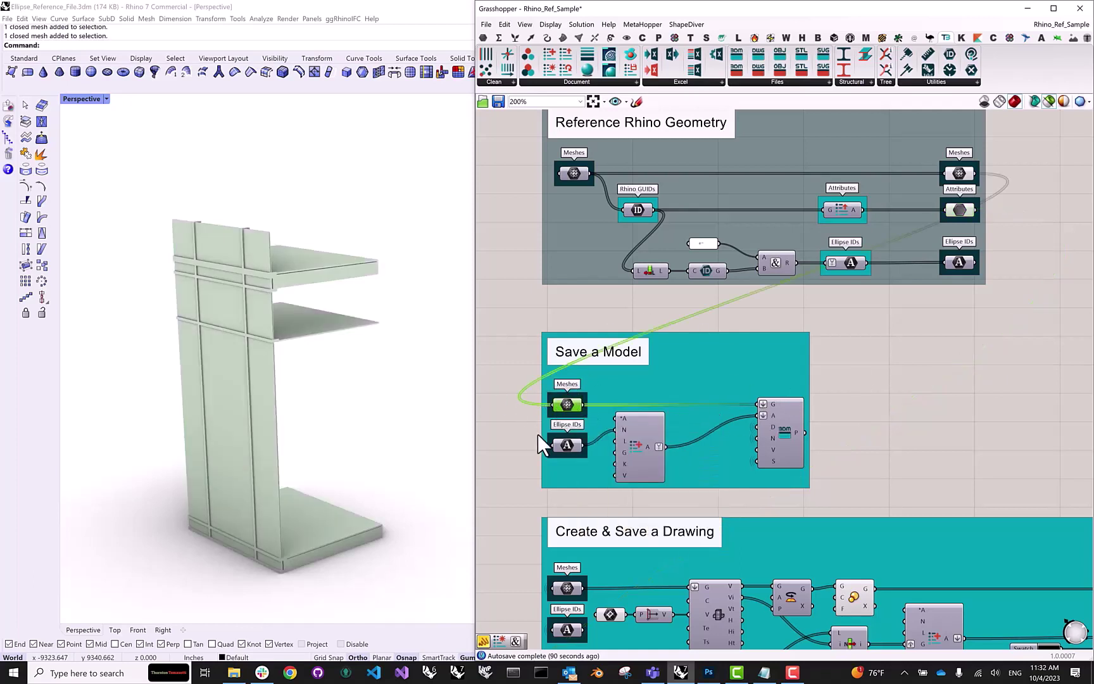
{"action": "left_click", "coordinate": [565, 445]}
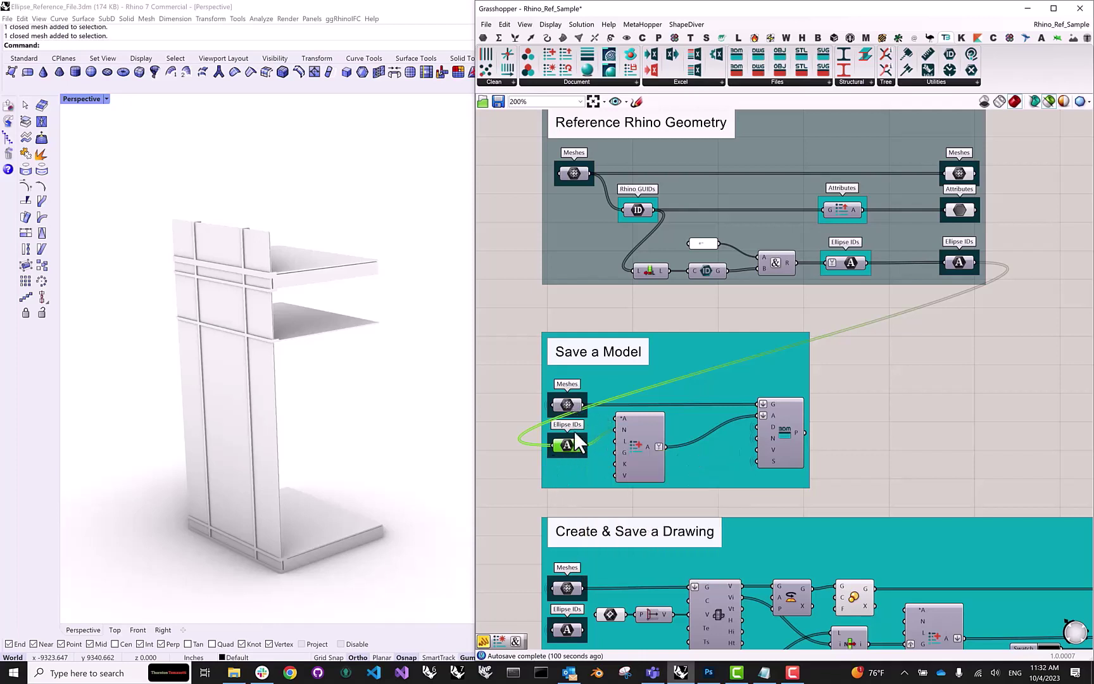
{"action": "left_click", "coordinate": [635, 448]}
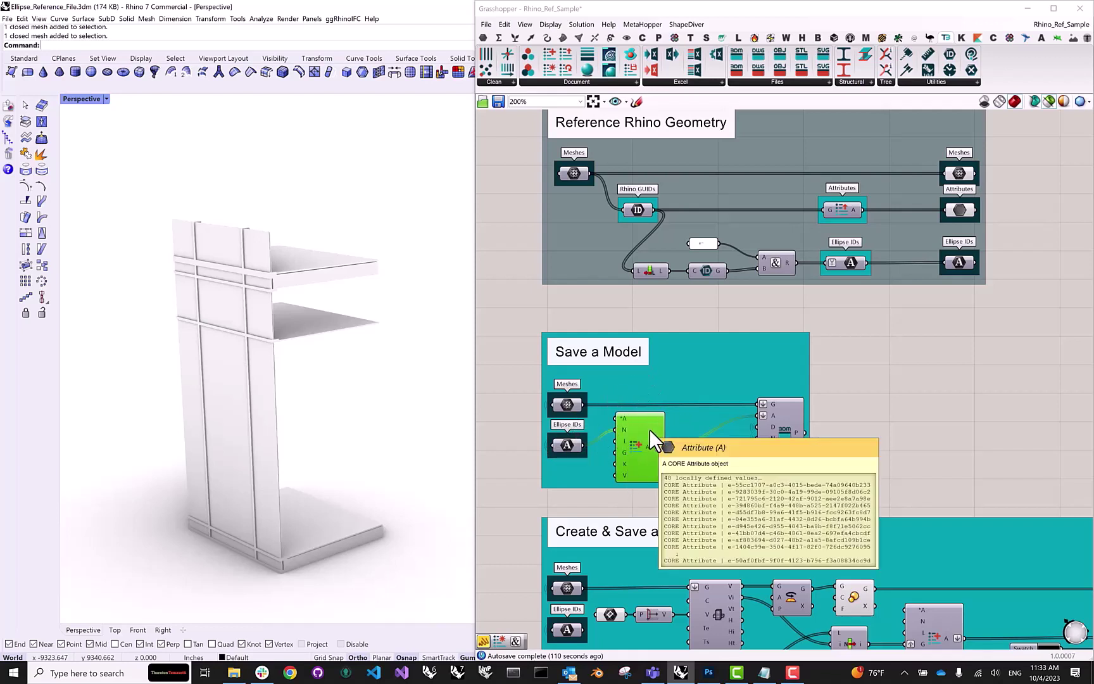
{"action": "mouse_move", "coordinate": [648, 445]}
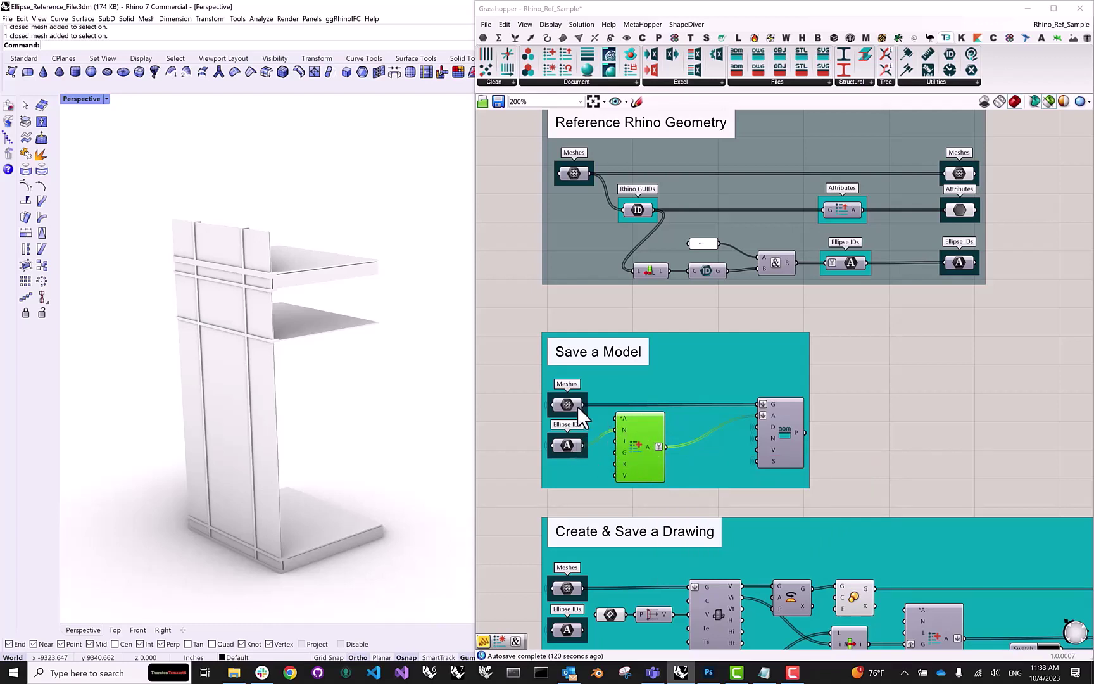
{"action": "mouse_move", "coordinate": [577, 404]}
Browse the Files import/export components, then dismiss the list and check the D input's path.
{"action": "left_click", "coordinate": [778, 83]}
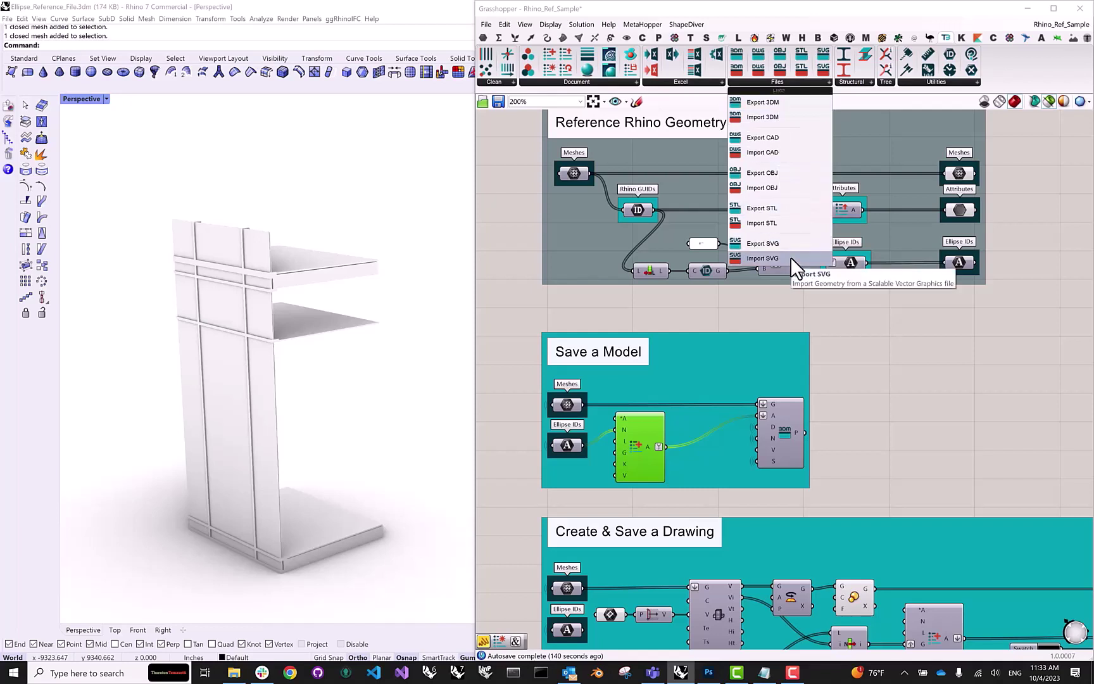
{"action": "left_click", "coordinate": [861, 377]}
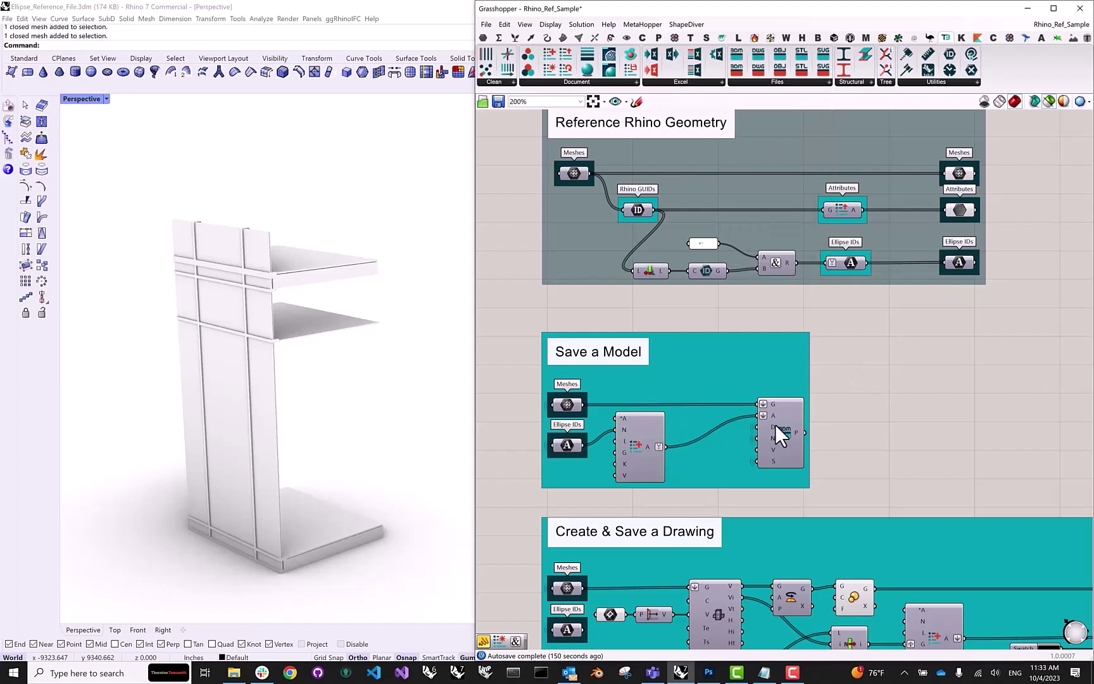
{"action": "mouse_move", "coordinate": [771, 428]}
Confirm the Sample Output folder is empty and trace the Output Directory panel's wires.
{"action": "right_click_drag", "start_coordinate": [772, 378], "coordinate": [737, 501]}
{"action": "scroll", "coordinate": [634, 193], "scroll_direction": "up", "scroll_amount": 1}
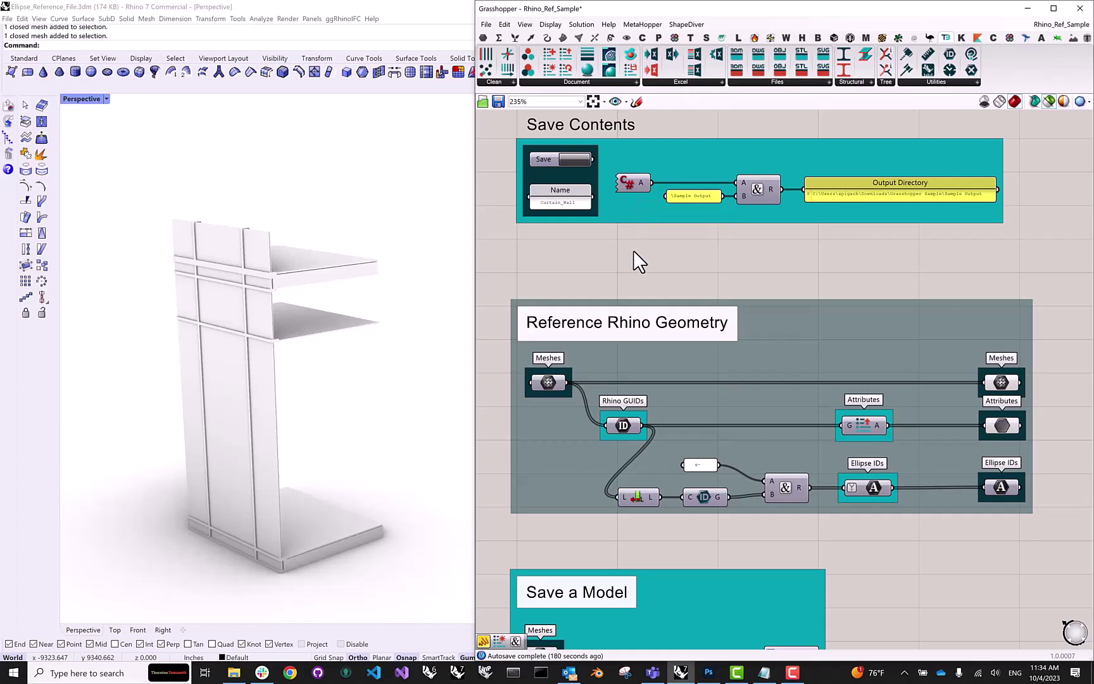
{"action": "scroll", "coordinate": [708, 168], "scroll_direction": "up", "scroll_amount": 1}
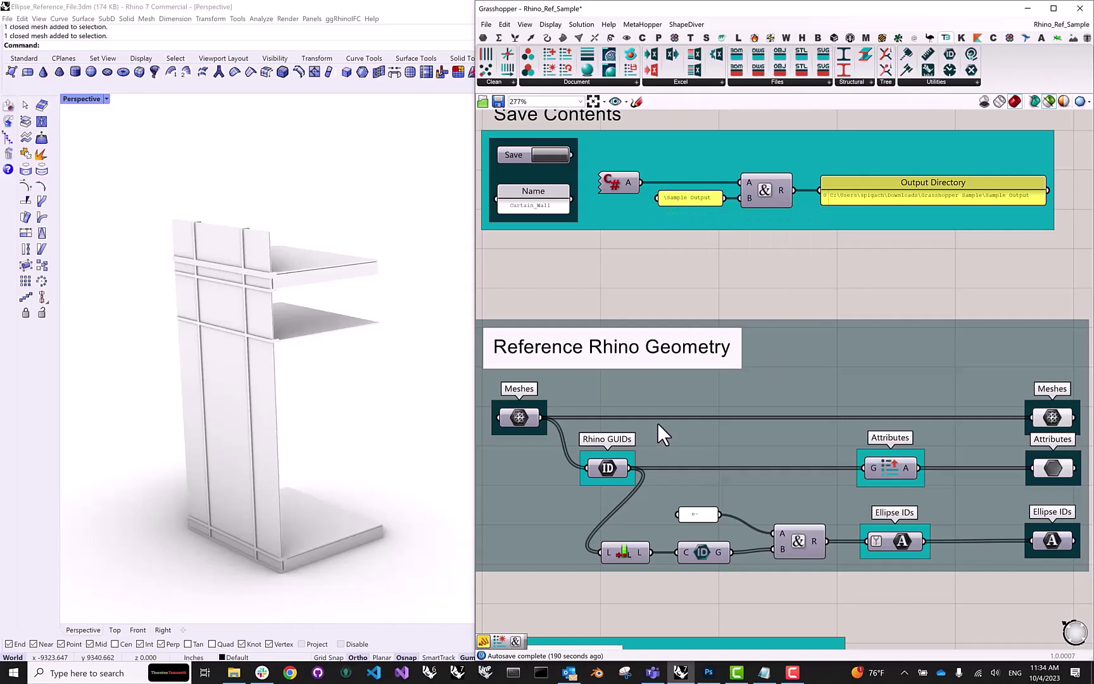
{"action": "left_click", "coordinate": [234, 673]}
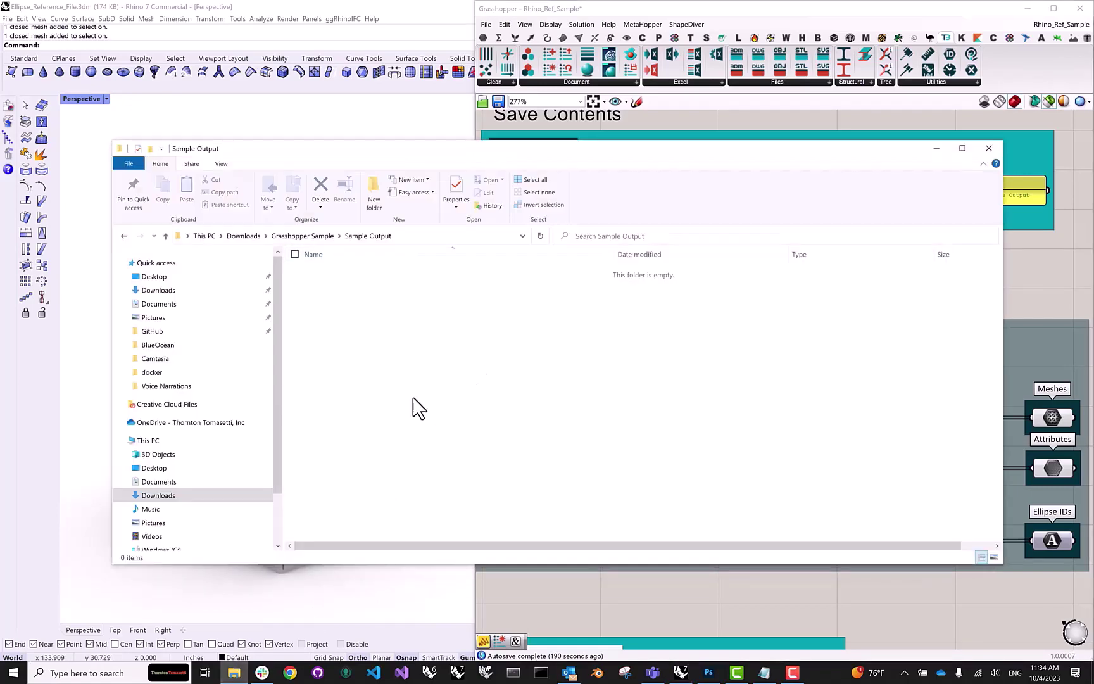
{"action": "left_click", "coordinate": [1044, 266]}
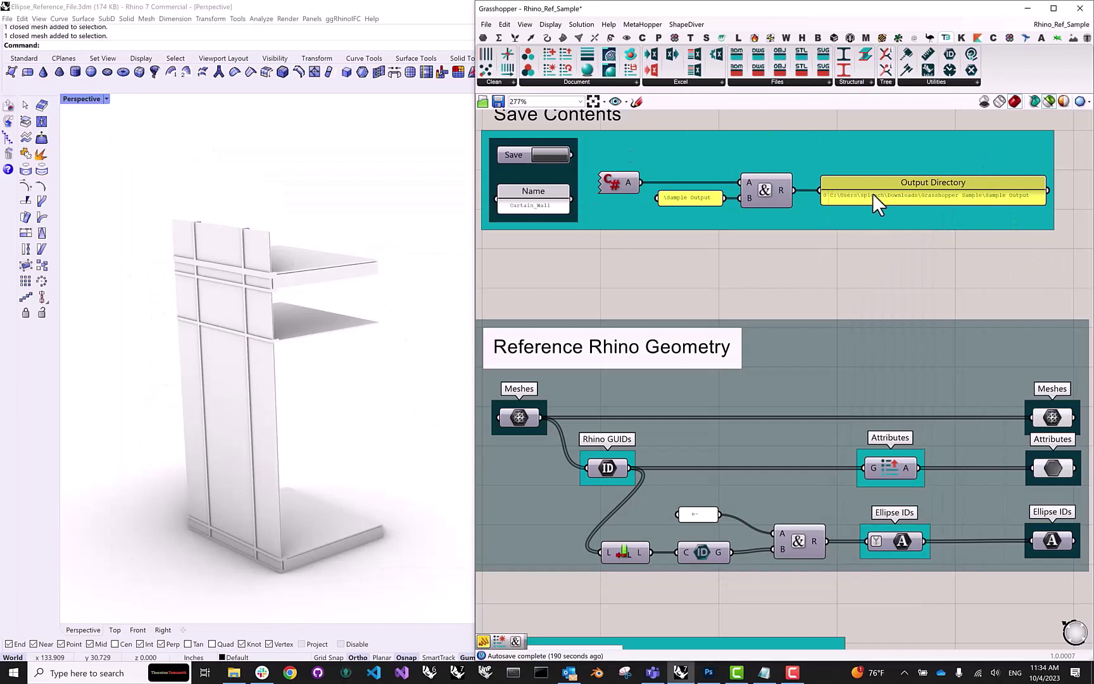
{"action": "left_click", "coordinate": [941, 182]}
Highlight the Export 3DM component's connections, including its Save input and Curtain_Wall name.
{"action": "scroll", "coordinate": [838, 180], "scroll_direction": "down", "scroll_amount": 5}
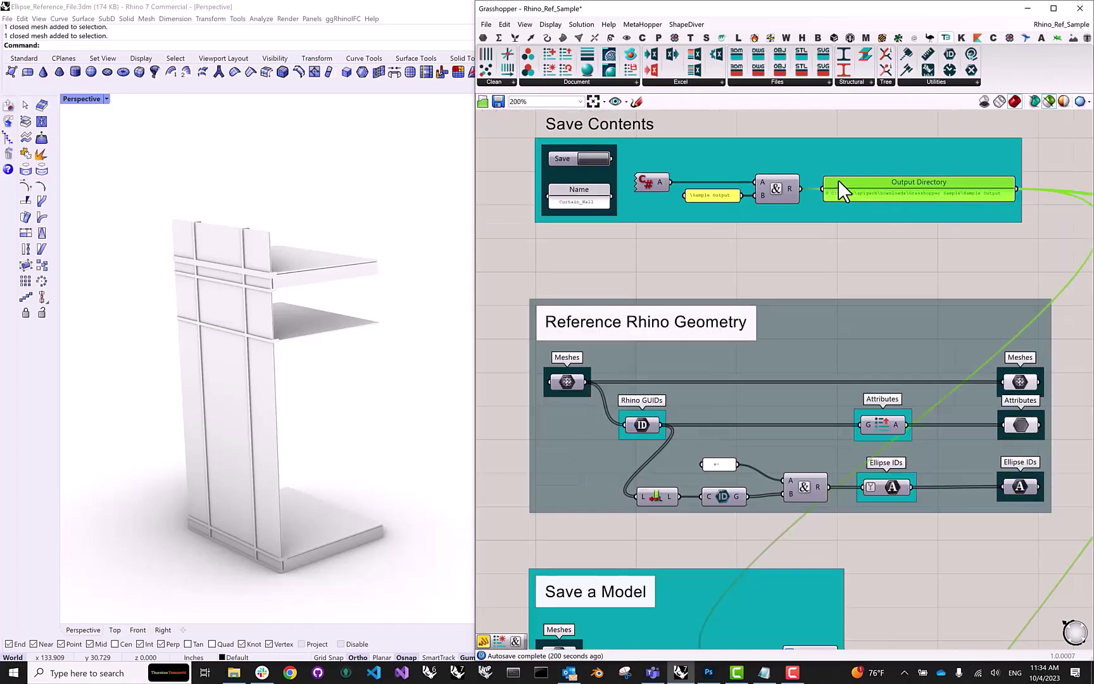
{"action": "scroll", "coordinate": [802, 472], "scroll_direction": "up", "scroll_amount": 4}
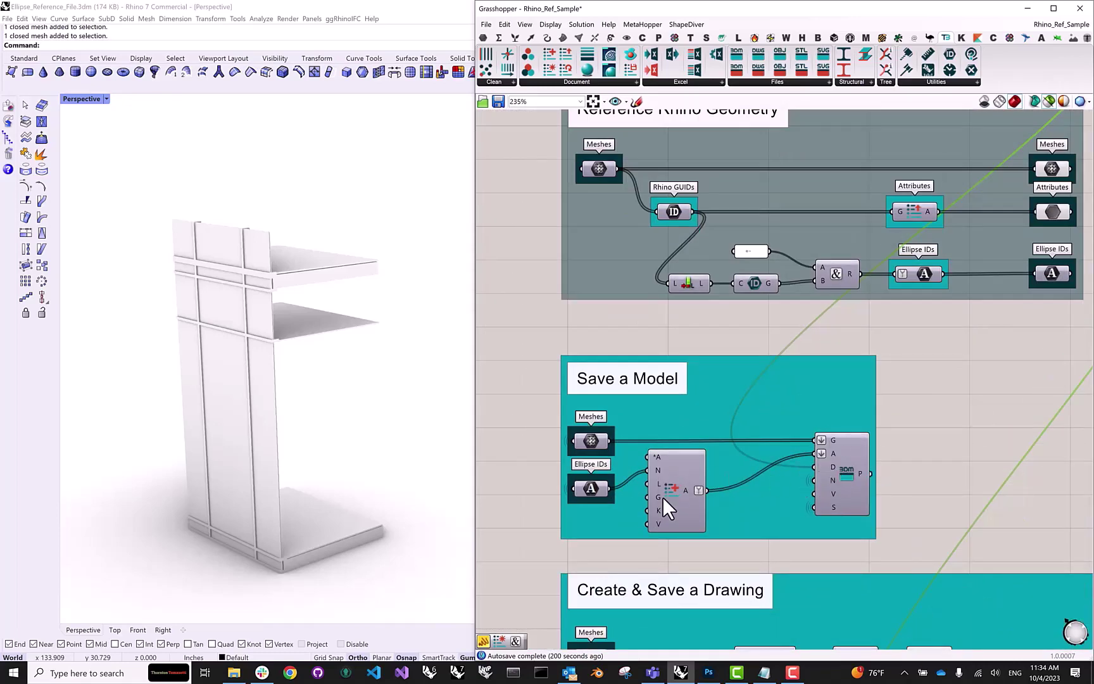
{"action": "scroll", "coordinate": [653, 482], "scroll_direction": "down", "scroll_amount": 2}
{"action": "scroll", "coordinate": [733, 242], "scroll_direction": "down", "scroll_amount": 1}
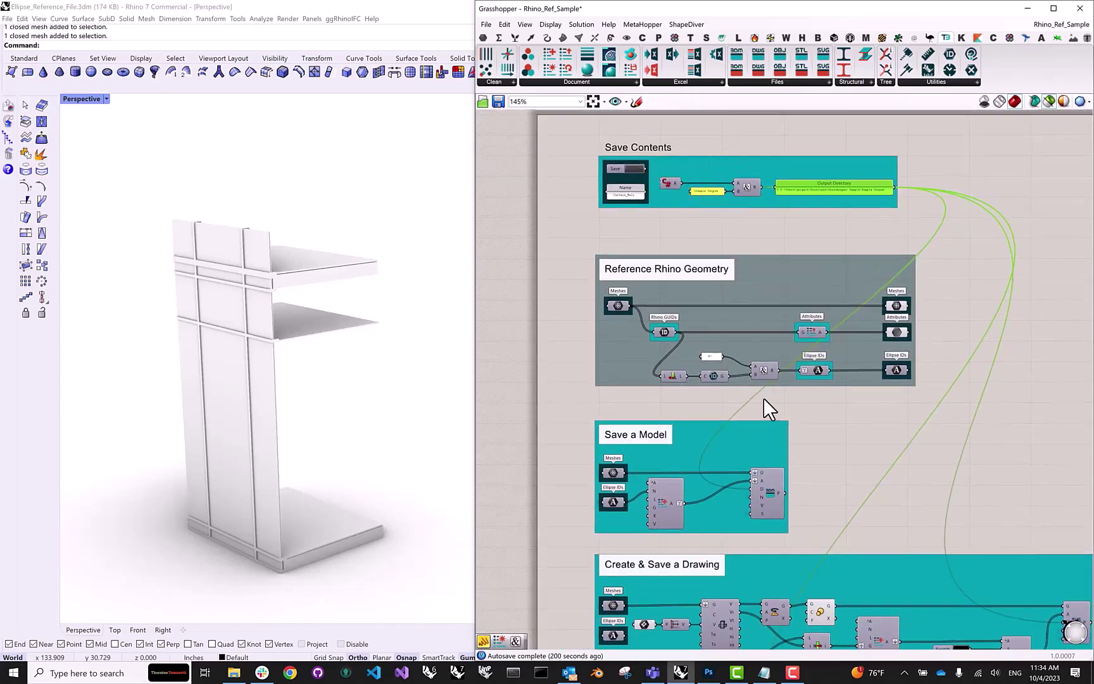
{"action": "scroll", "coordinate": [752, 484], "scroll_direction": "up", "scroll_amount": 2}
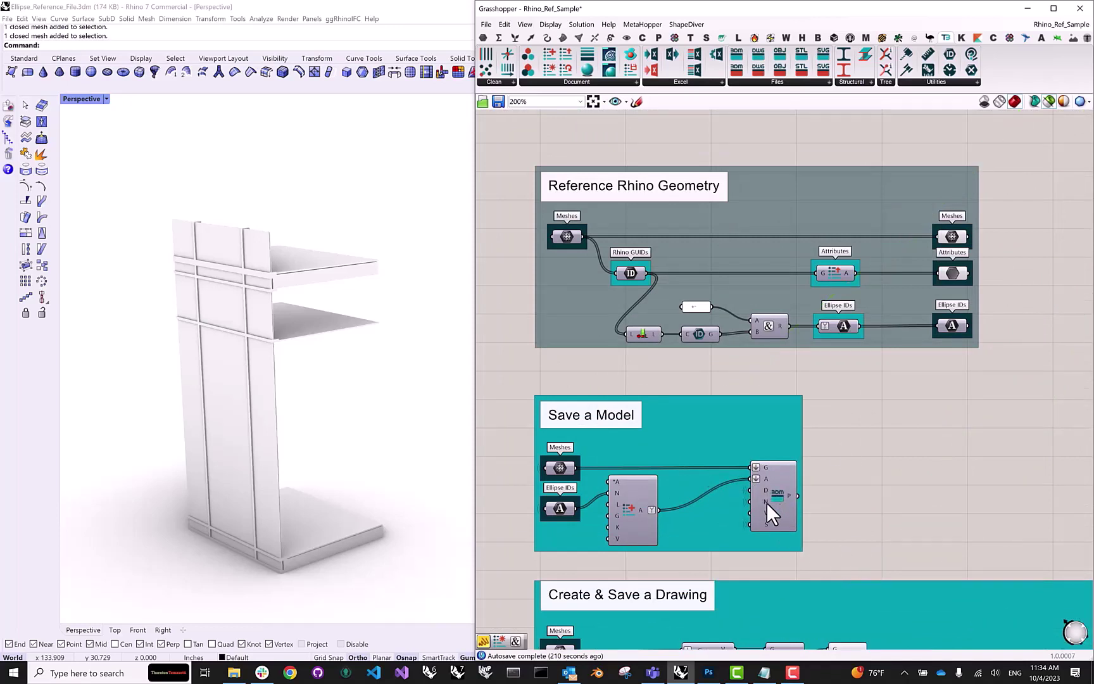
{"action": "mouse_move", "coordinate": [765, 501]}
{"action": "left_click", "coordinate": [771, 504]}
{"action": "right_click_drag", "start_coordinate": [775, 190], "coordinate": [789, 420]}
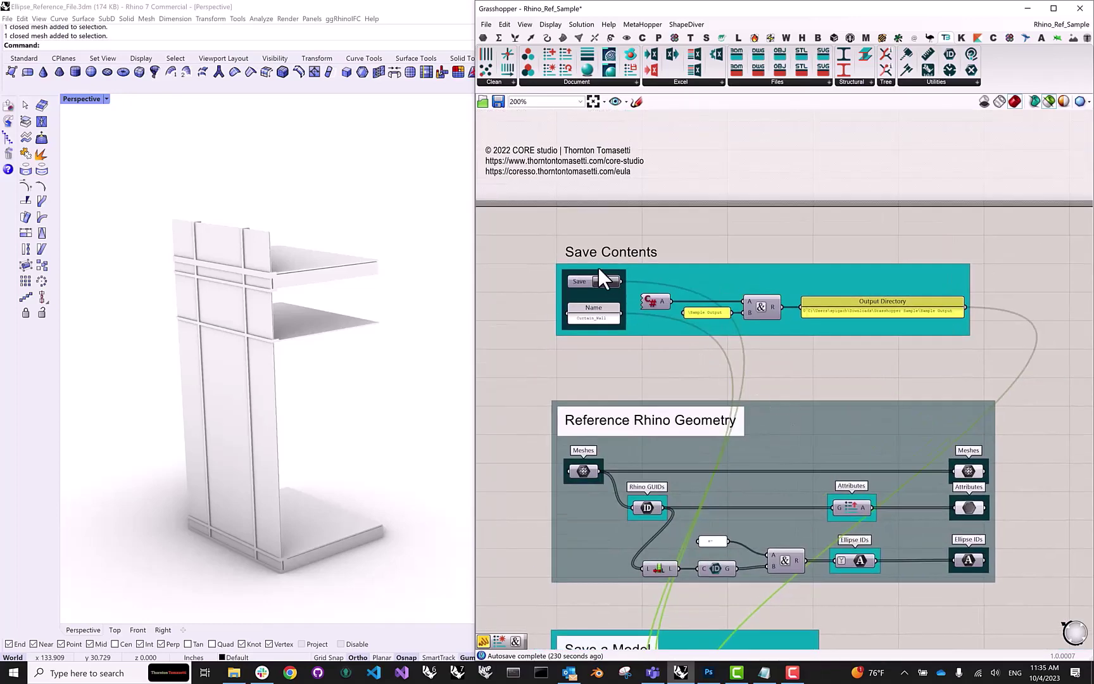
Preview the drawing's source meshes and Make2D linework while orbiting around the tower.
{"action": "right_click_drag", "start_coordinate": [718, 557], "coordinate": [709, 340]}
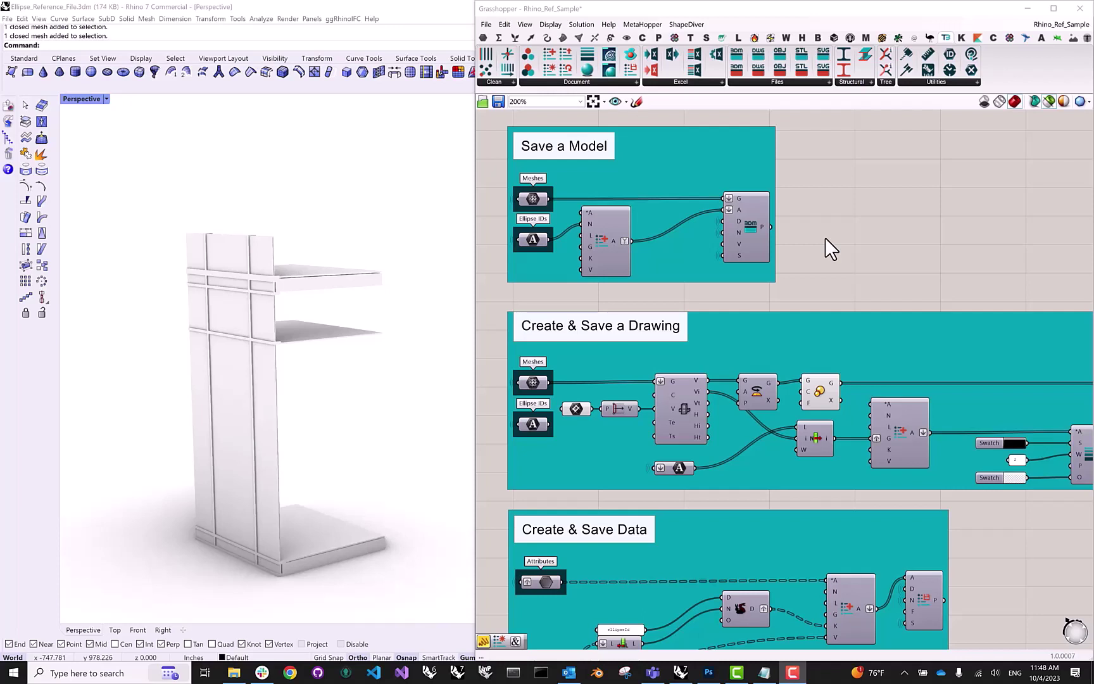
{"action": "left_click", "coordinate": [534, 384]}
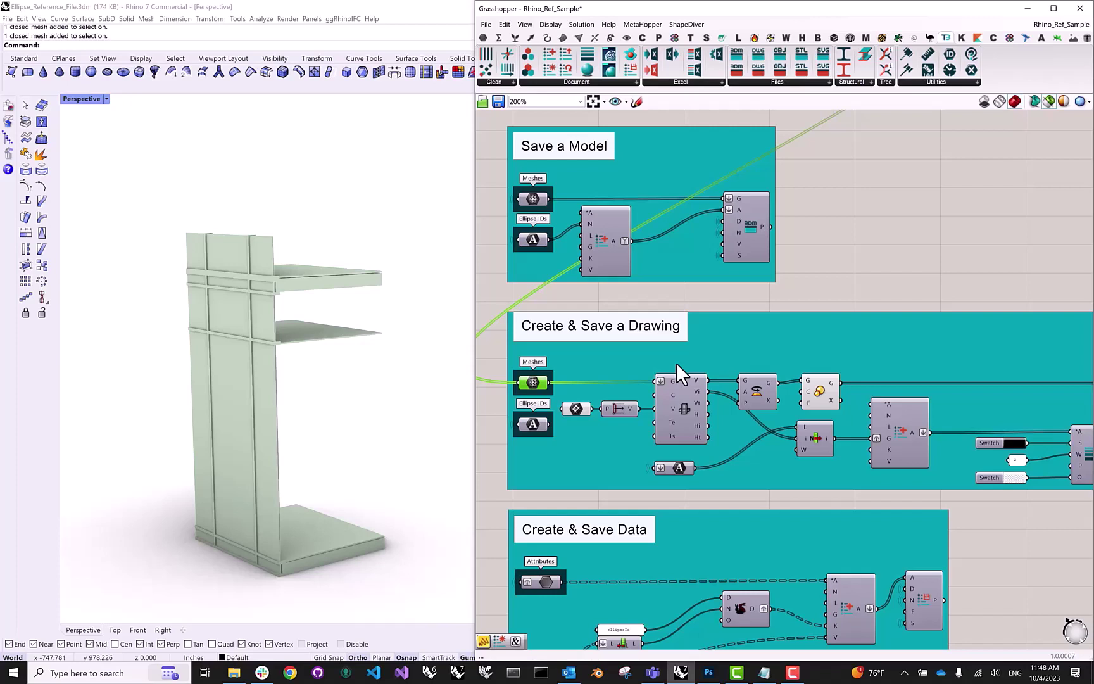
{"action": "left_click", "coordinate": [687, 404]}
{"action": "right_click_drag", "start_coordinate": [320, 293], "coordinate": [303, 371]}
{"action": "right_click_drag", "start_coordinate": [333, 410], "coordinate": [330, 393]}
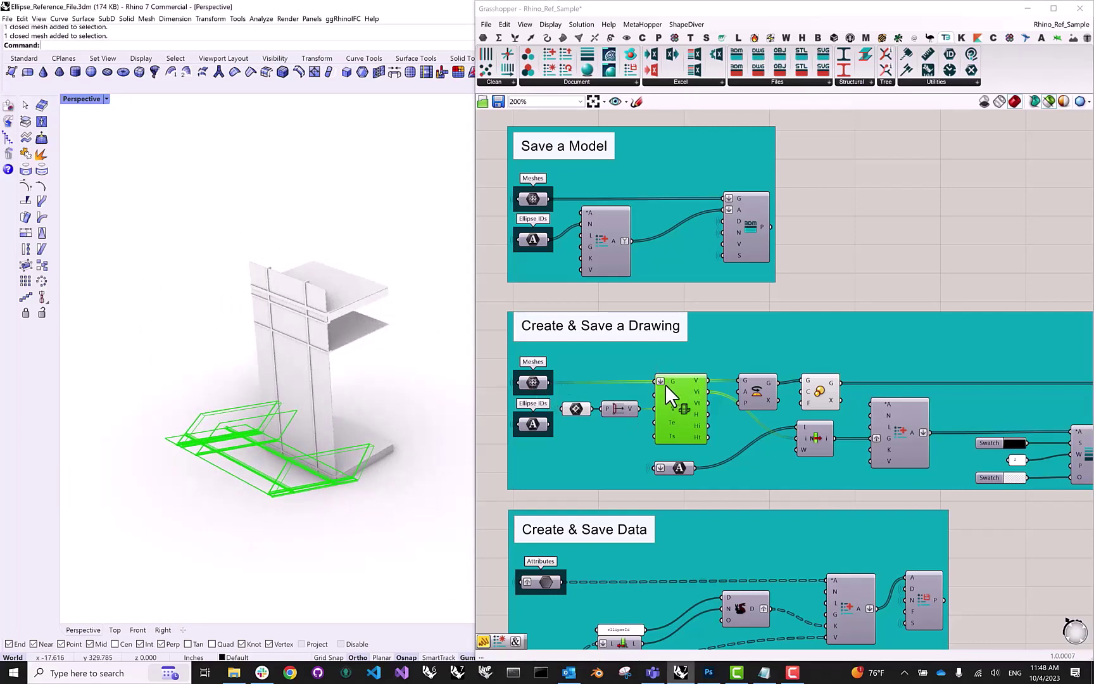
Preview the projection plane, then the projected linework again from new angles.
{"action": "left_click", "coordinate": [576, 409]}
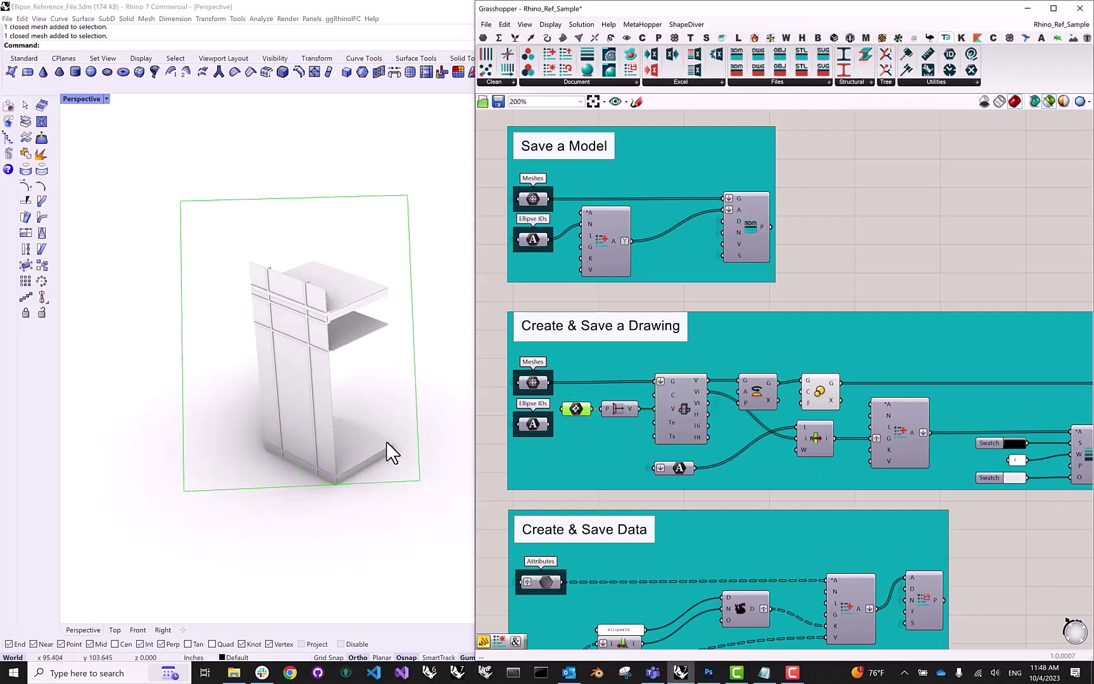
{"action": "mouse_move", "coordinate": [386, 441]}
{"action": "right_mouse_down"}
{"action": "mouse_move", "coordinate": [335, 412]}
{"action": "mouse_move", "coordinate": [371, 416]}
{"action": "mouse_move", "coordinate": [404, 453]}
{"action": "right_mouse_up"}
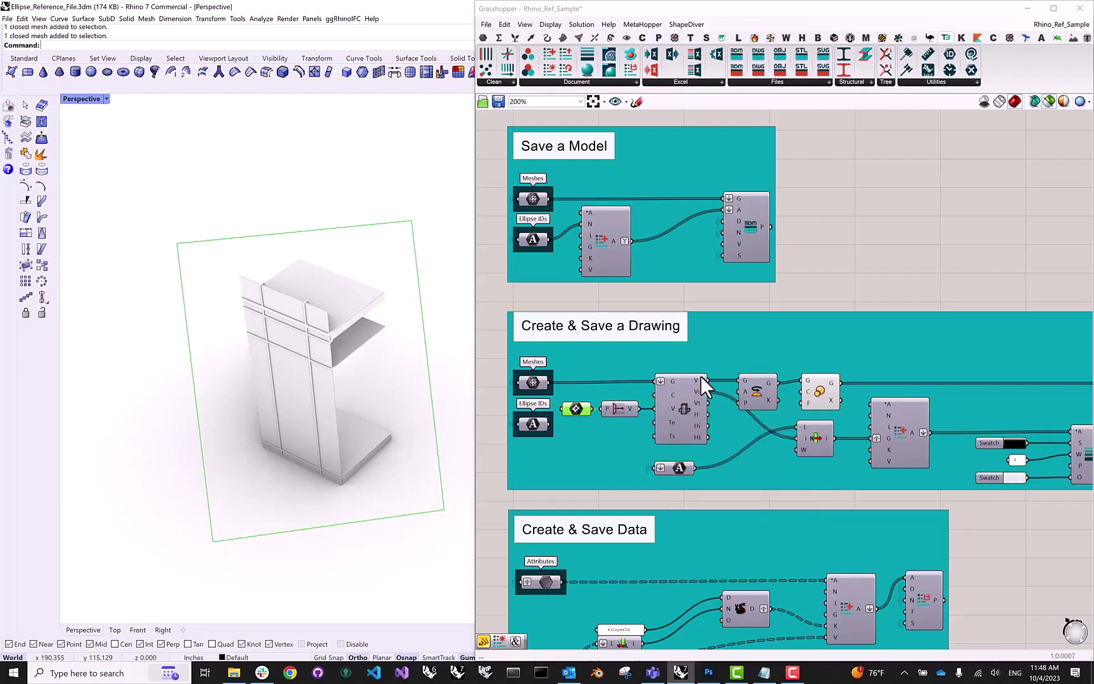
{"action": "left_click", "coordinate": [678, 395]}
{"action": "right_click_drag", "start_coordinate": [383, 398], "coordinate": [459, 411]}
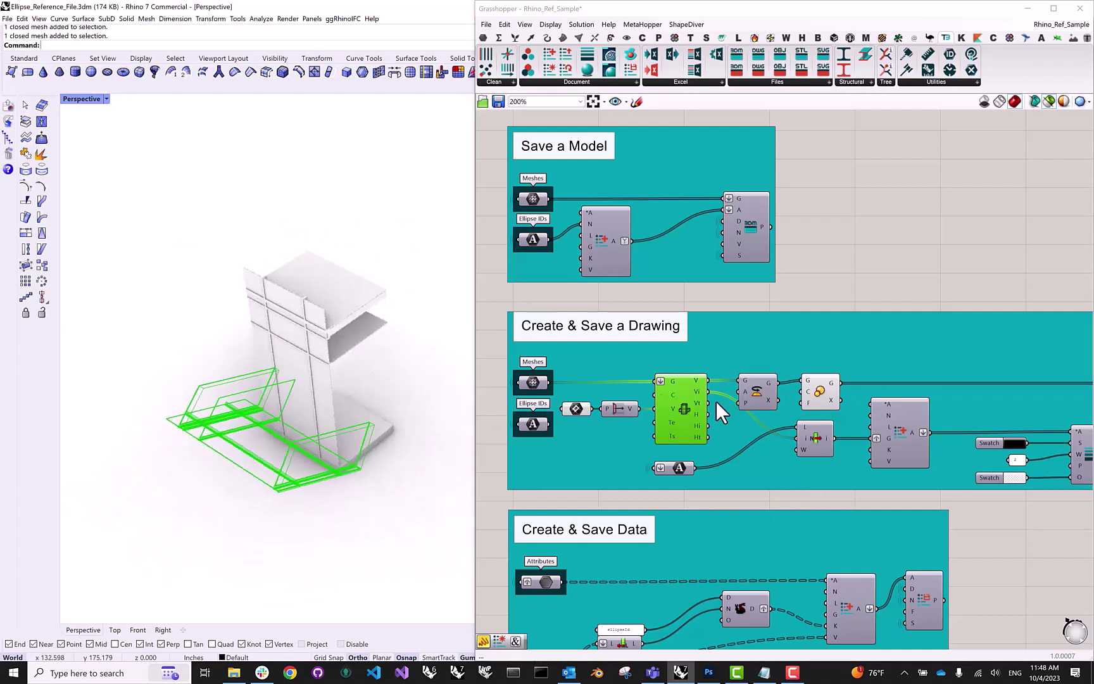
{"action": "left_click", "coordinate": [535, 379]}
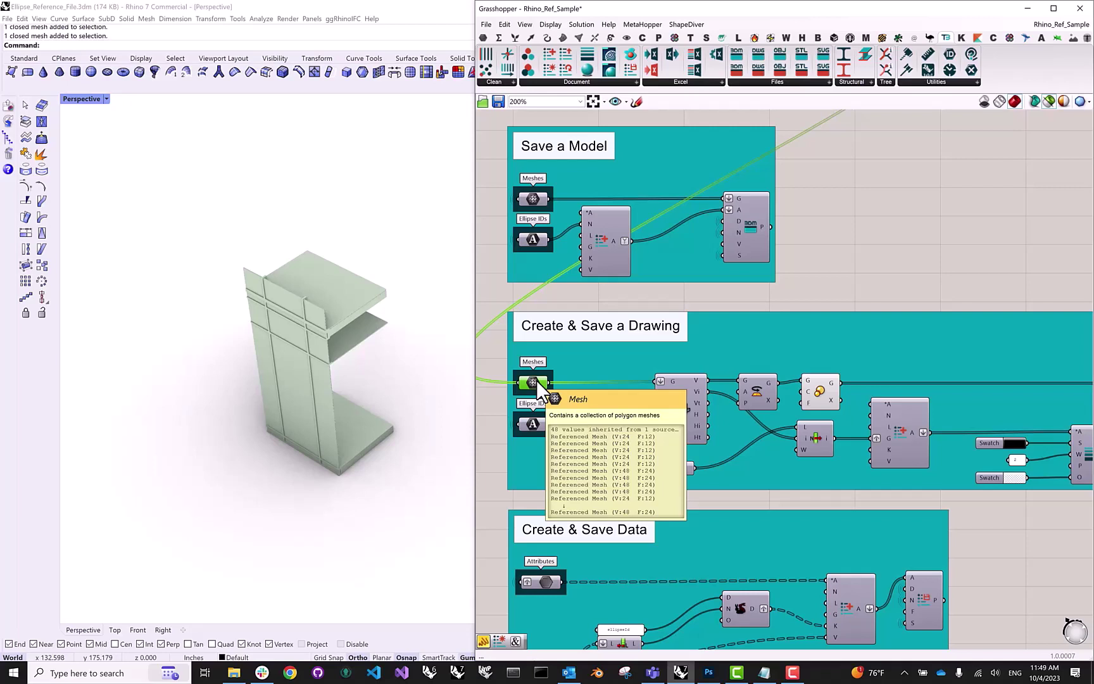
{"action": "left_click", "coordinate": [529, 424]}
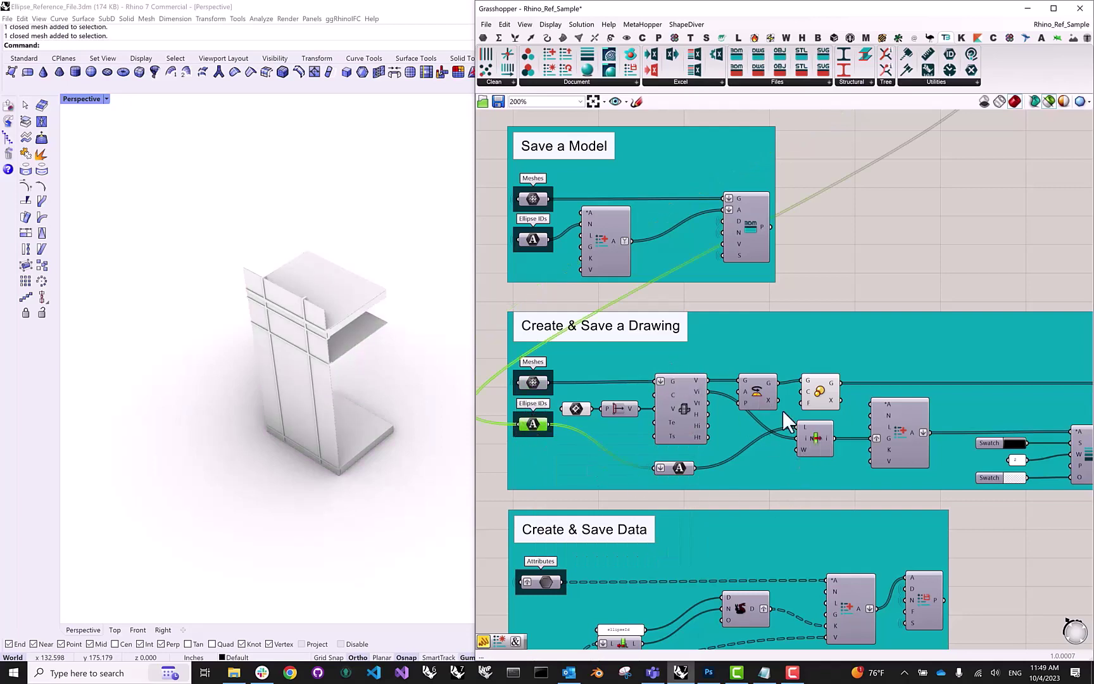
{"action": "left_click", "coordinate": [532, 382]}
{"action": "left_click", "coordinate": [531, 423]}
Preview the drawing group's intermediate geometry and highlight the Export SVG component's inputs.
{"action": "mouse_move", "coordinate": [695, 378]}
{"action": "mouse_move", "coordinate": [695, 378]}
{"action": "mouse_move", "coordinate": [678, 470]}
{"action": "right_click_drag", "start_coordinate": [822, 460], "coordinate": [734, 440]}
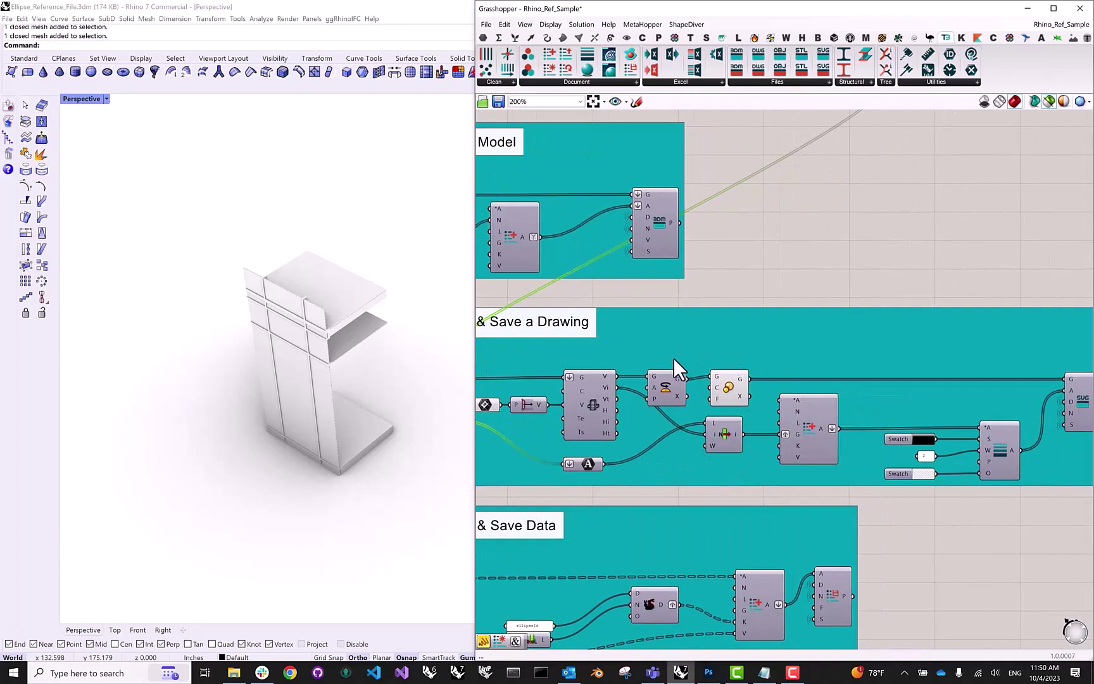
{"action": "left_click", "coordinate": [667, 387]}
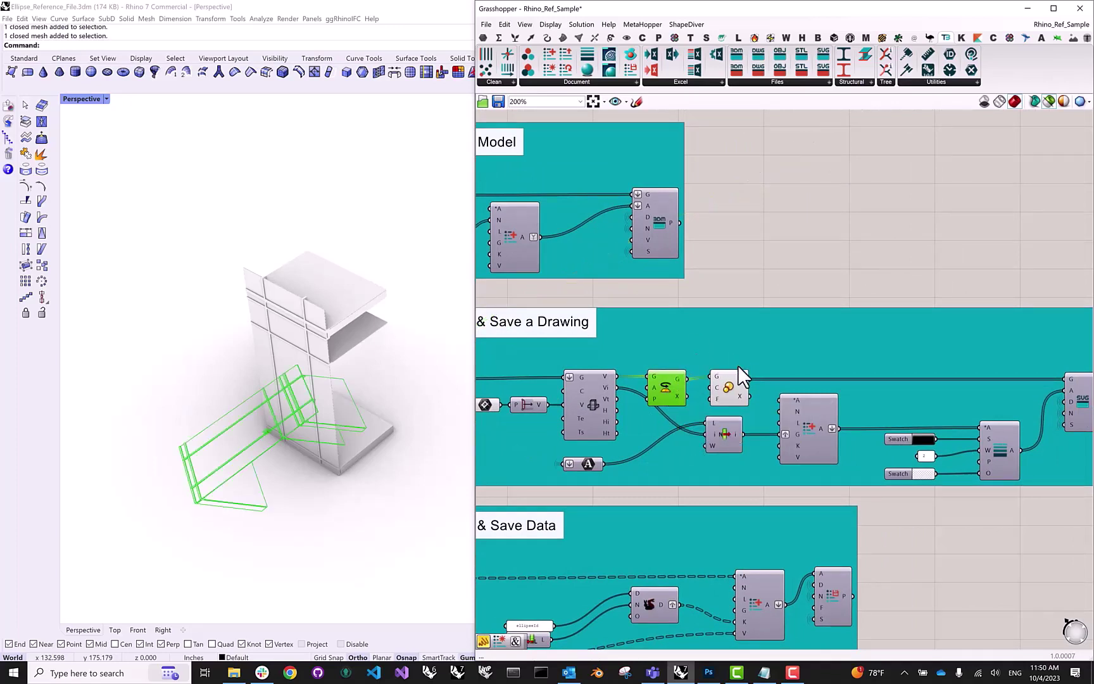
{"action": "left_click", "coordinate": [728, 390]}
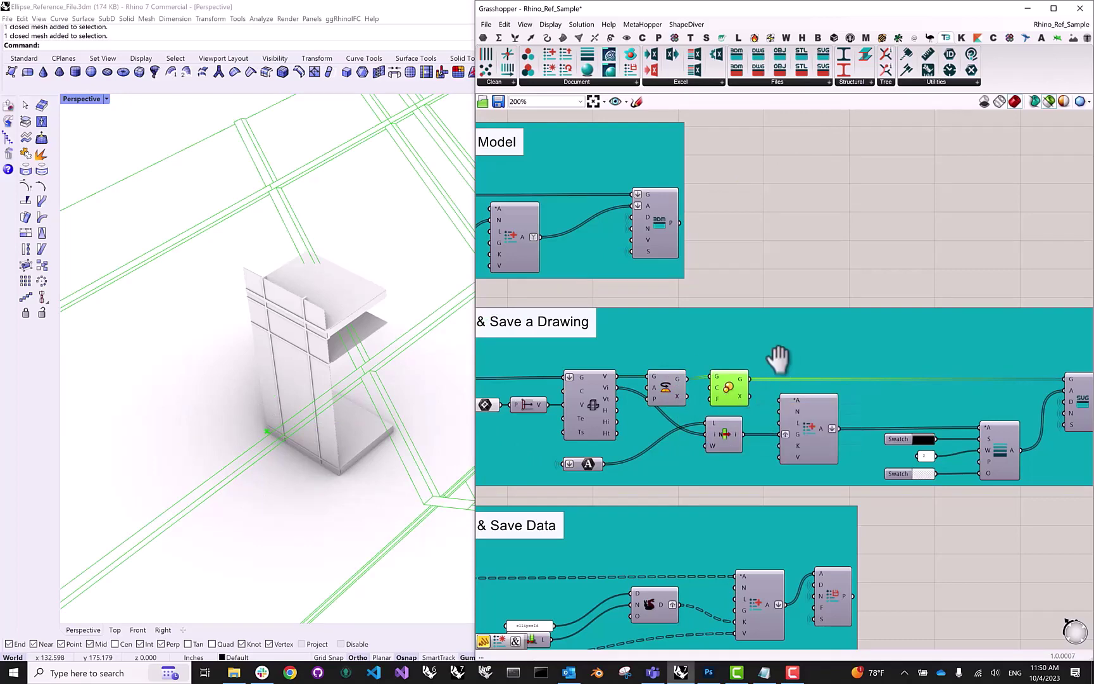
{"action": "right_click_drag", "start_coordinate": [777, 359], "coordinate": [686, 340]}
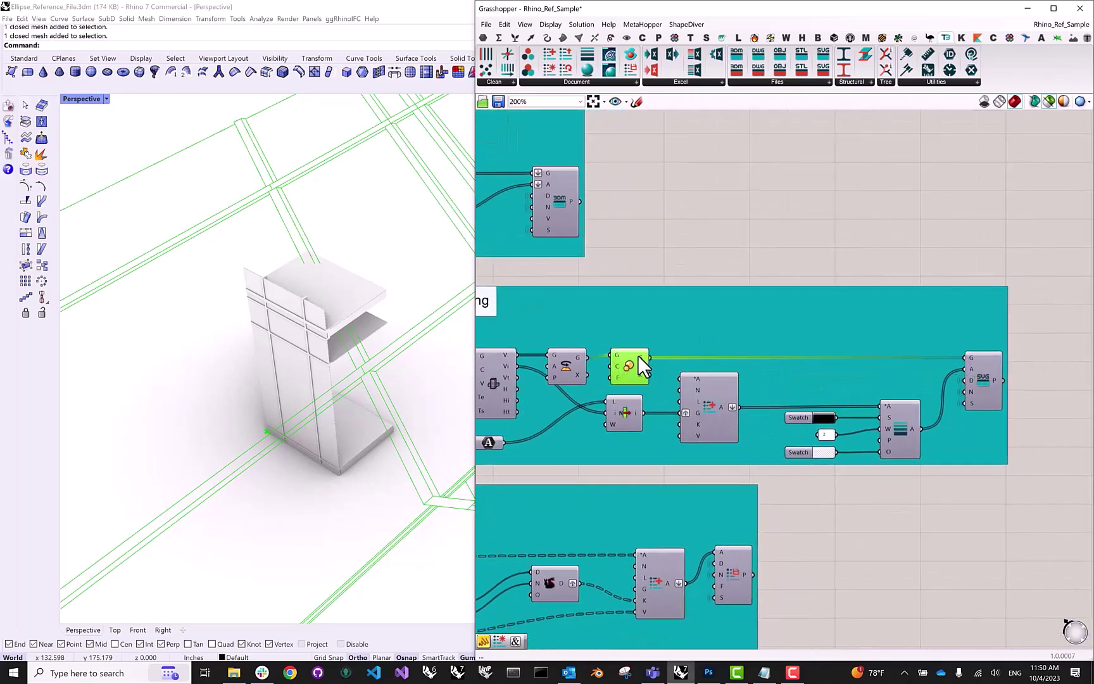
{"action": "left_click", "coordinate": [985, 382]}
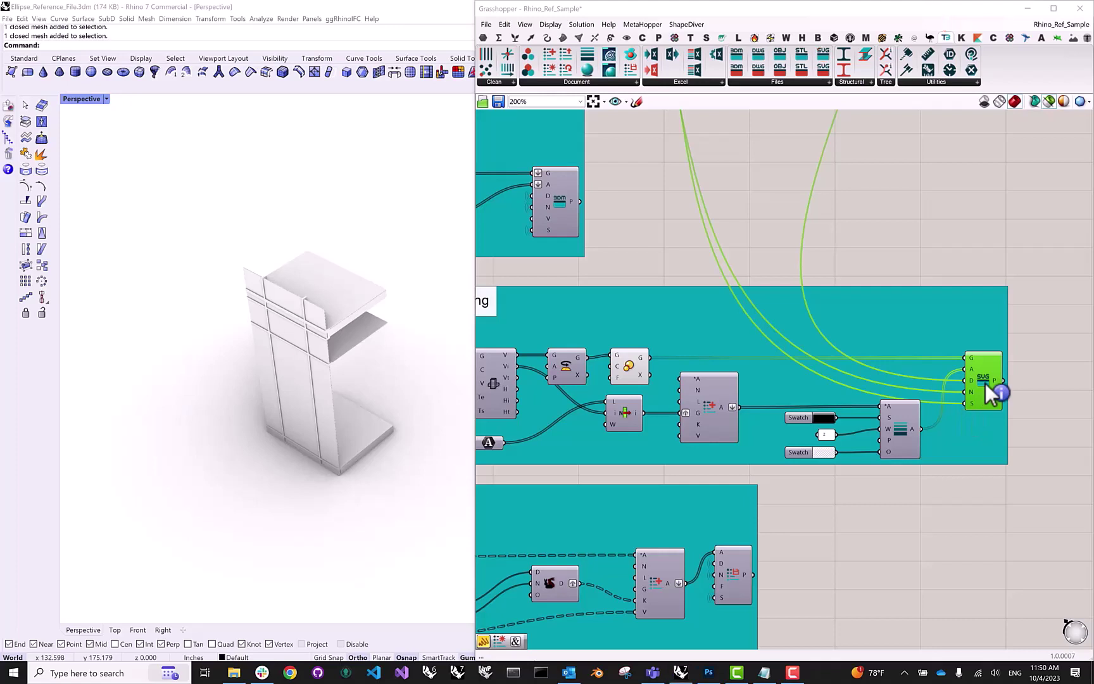
{"action": "left_click", "coordinate": [742, 279]}
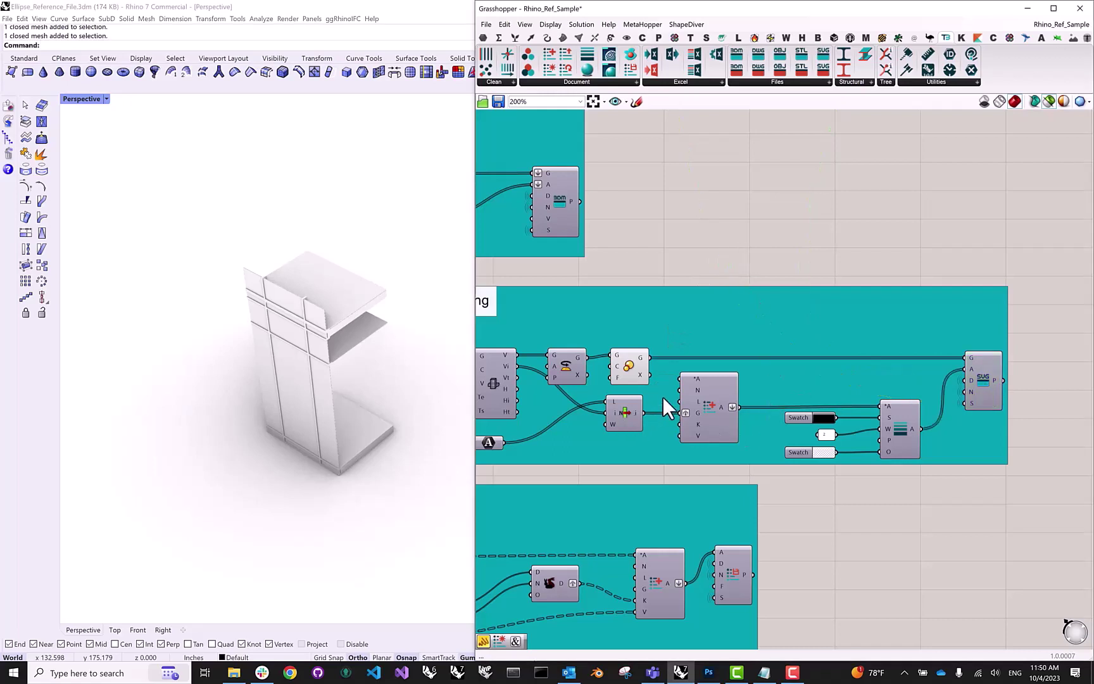
{"action": "scroll", "coordinate": [637, 421], "scroll_direction": "left", "scroll_amount": 3}
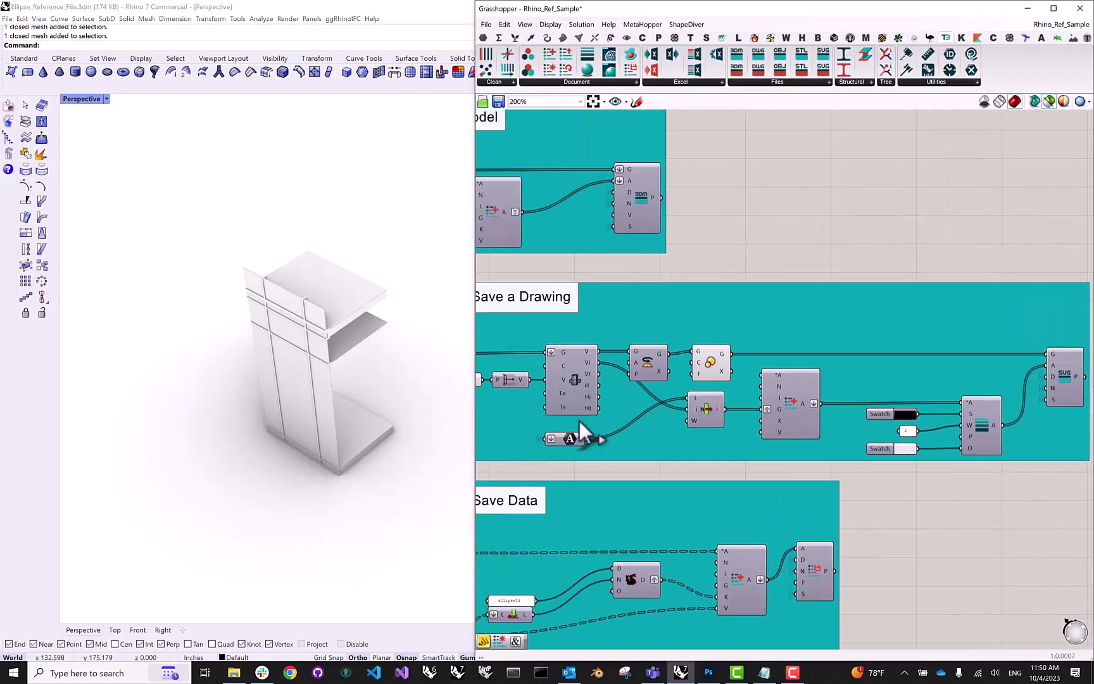
{"action": "right_click_drag", "start_coordinate": [781, 383], "coordinate": [711, 390]}
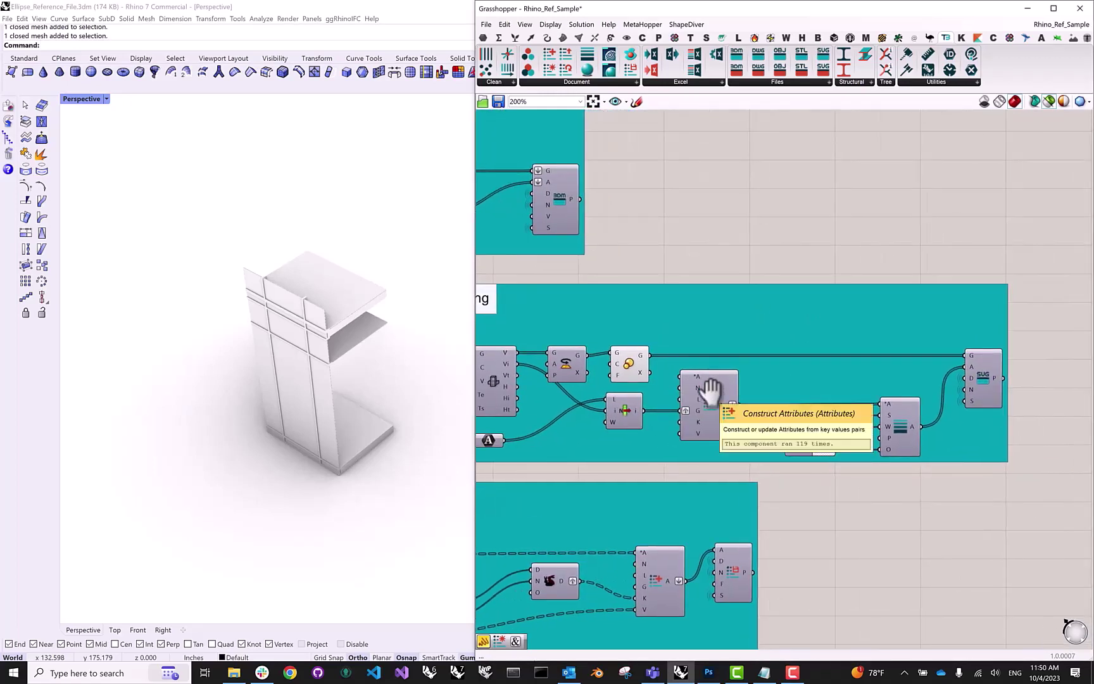
{"action": "left_click", "coordinate": [618, 362]}
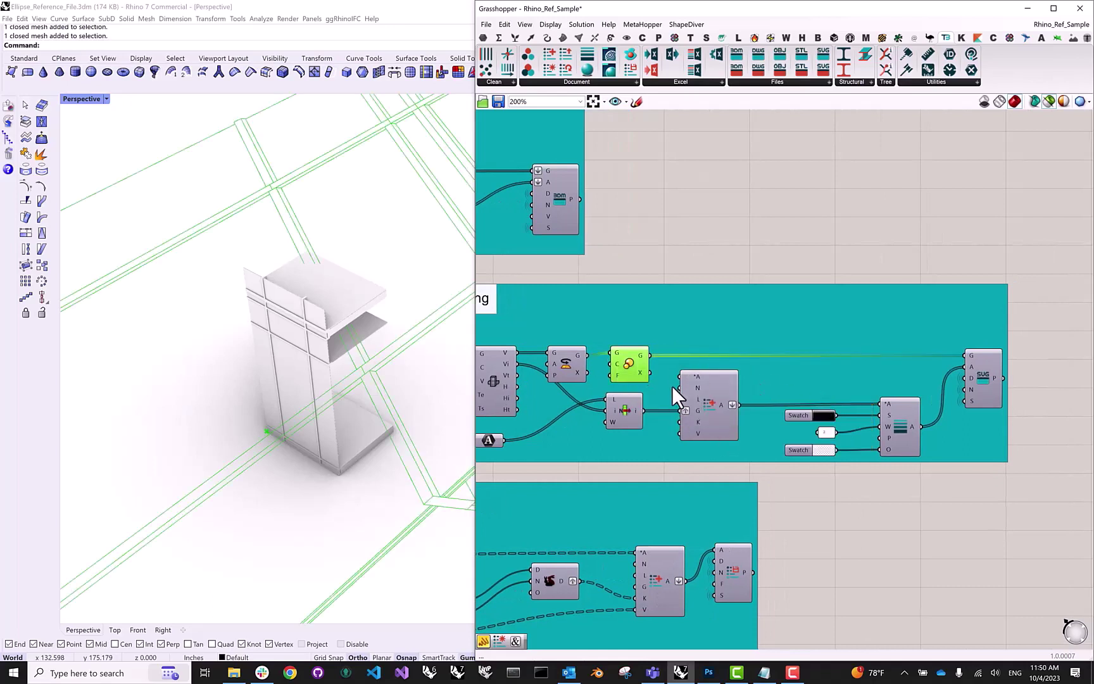
{"action": "left_click", "coordinate": [713, 399]}
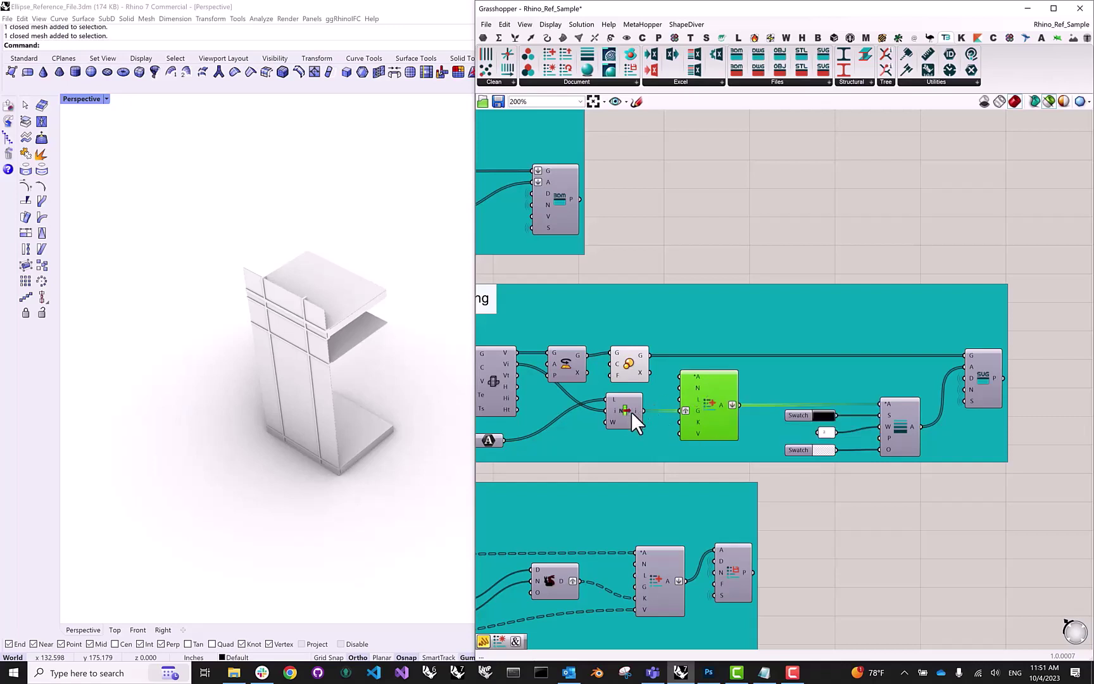
Confirm the Export SVG component's S input reads False, then zoom out over the drawing and data groups.
{"action": "mouse_move", "coordinate": [695, 411]}
{"action": "left_click", "coordinate": [986, 376]}
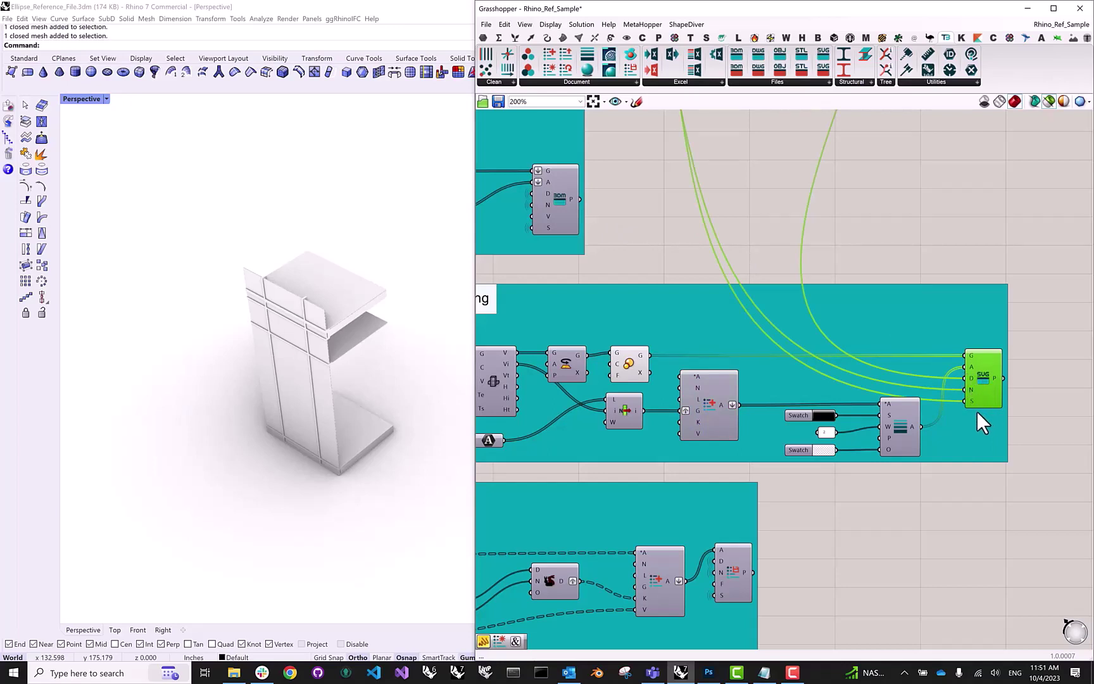
{"action": "mouse_move", "coordinate": [971, 401]}
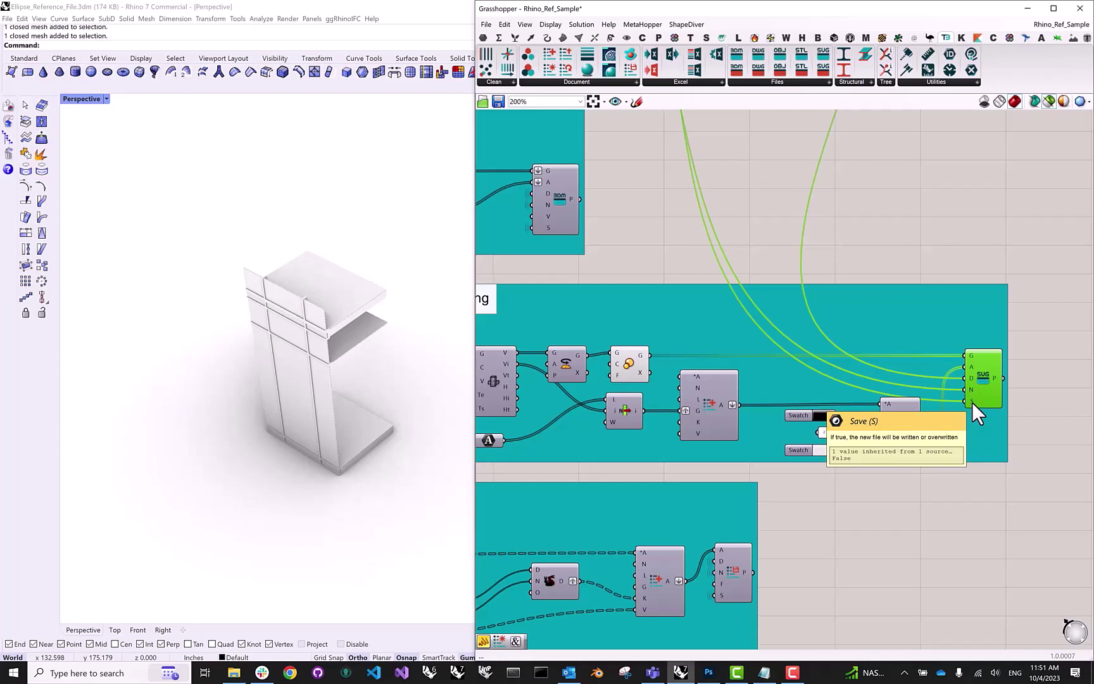
{"action": "scroll", "coordinate": [745, 313], "scroll_direction": "down", "scroll_amount": 3}
{"action": "right_click_drag", "start_coordinate": [745, 313], "coordinate": [787, 394]}
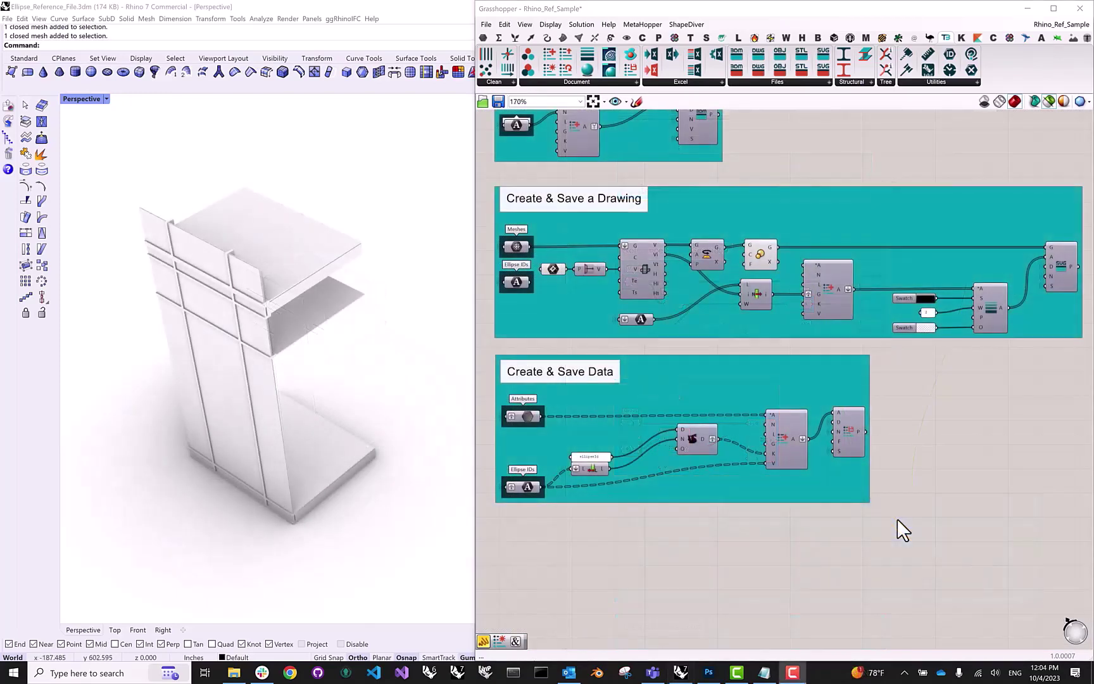
Follow the Attributes wire up to Reference Rhino Geometry, then back down to the Create & Save Data export component.
{"action": "left_click", "coordinate": [530, 415]}
{"action": "scroll", "coordinate": [686, 415], "scroll_direction": "down", "scroll_amount": 2}
{"action": "right_click_drag", "start_coordinate": [686, 415], "coordinate": [715, 579]}
{"action": "scroll", "coordinate": [703, 323], "scroll_direction": "up", "scroll_amount": 2}
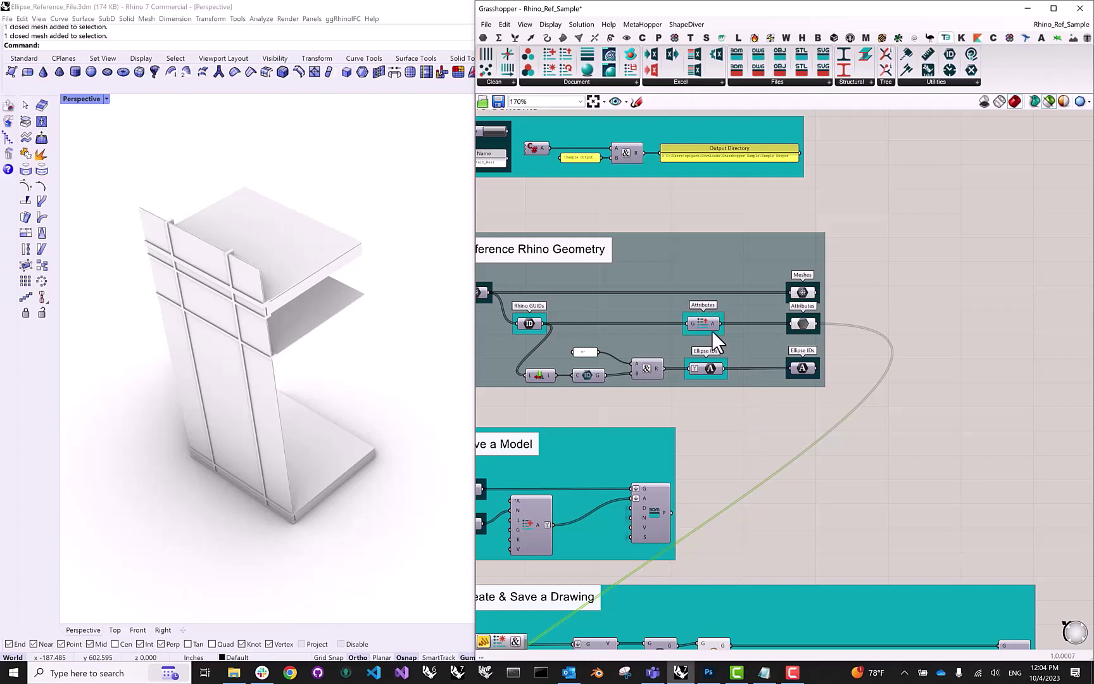
{"action": "right_click_drag", "start_coordinate": [698, 538], "coordinate": [769, 262]}
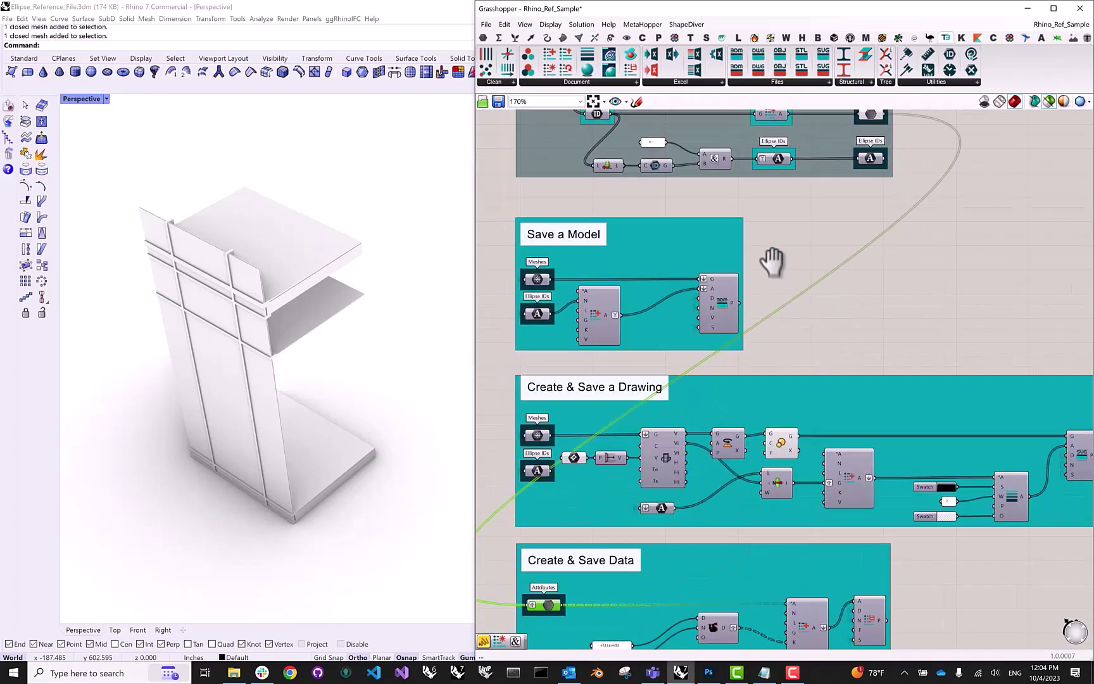
{"action": "right_click_drag", "start_coordinate": [715, 561], "coordinate": [715, 415]}
{"action": "right_click_drag", "start_coordinate": [636, 477], "coordinate": [610, 430]}
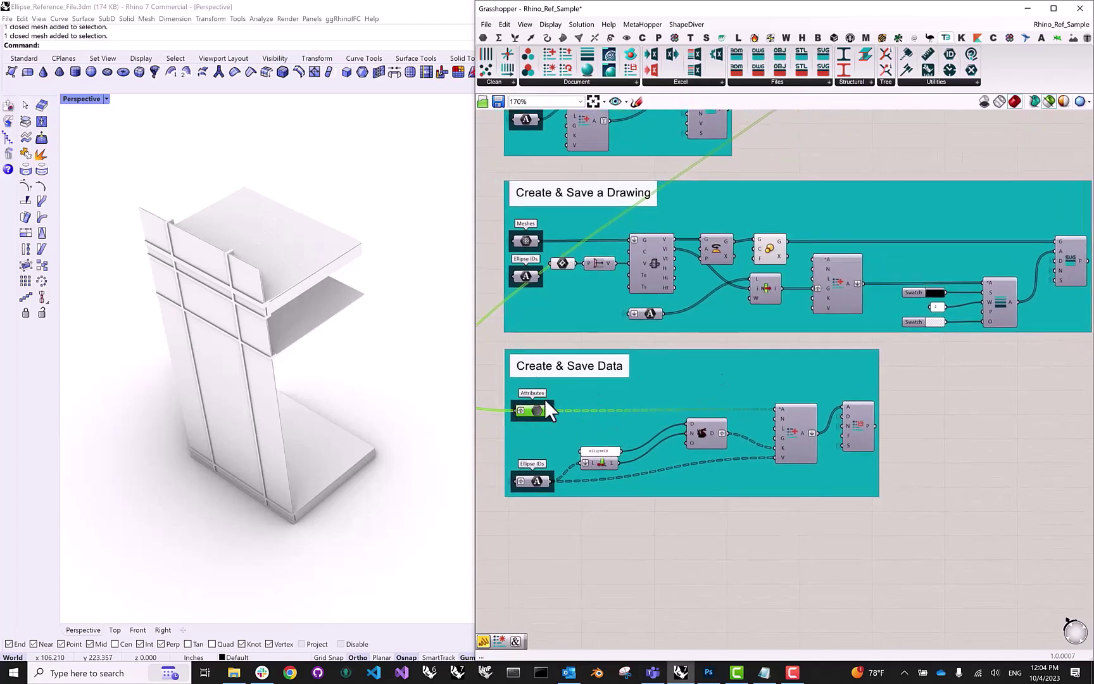
{"action": "left_click", "coordinate": [852, 423]}
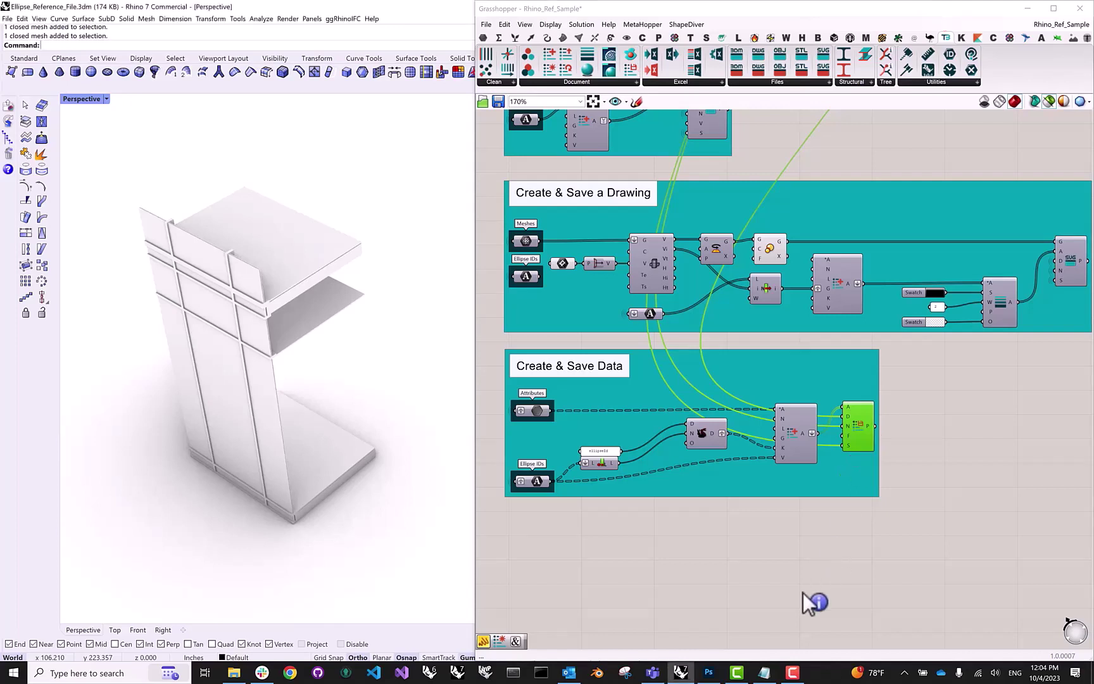
Deselect the export component and zoom in on the ellipseId panel and Ellipse IDs list.
{"action": "left_click", "coordinate": [817, 561]}
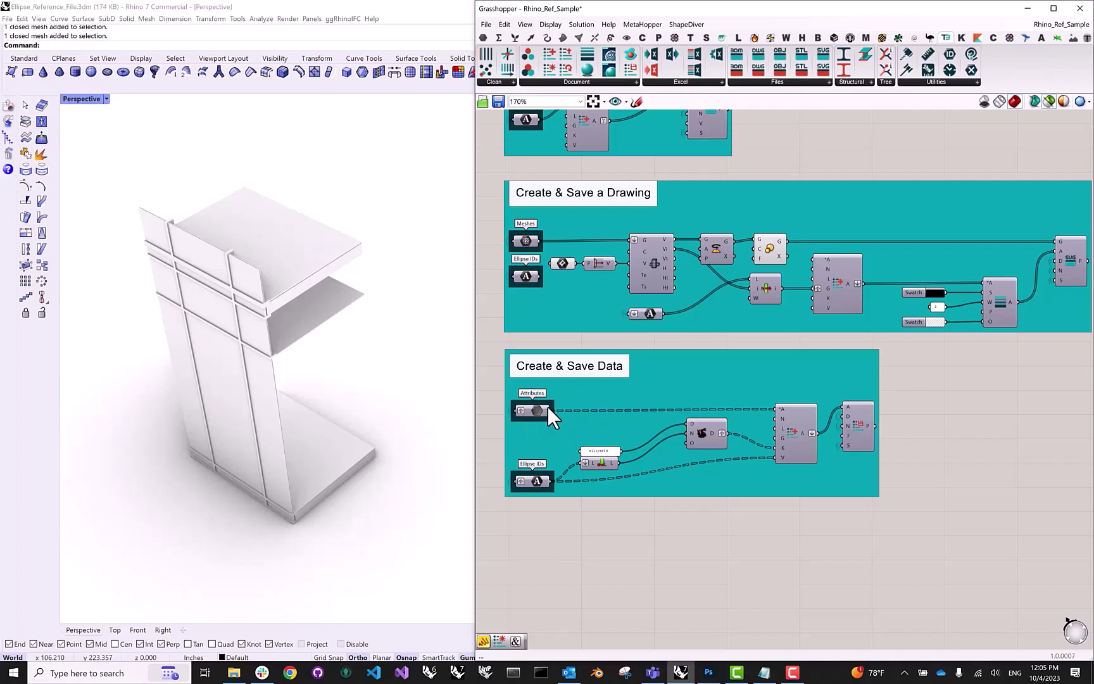
{"action": "scroll", "coordinate": [531, 452], "scroll_direction": "up", "scroll_amount": 6}
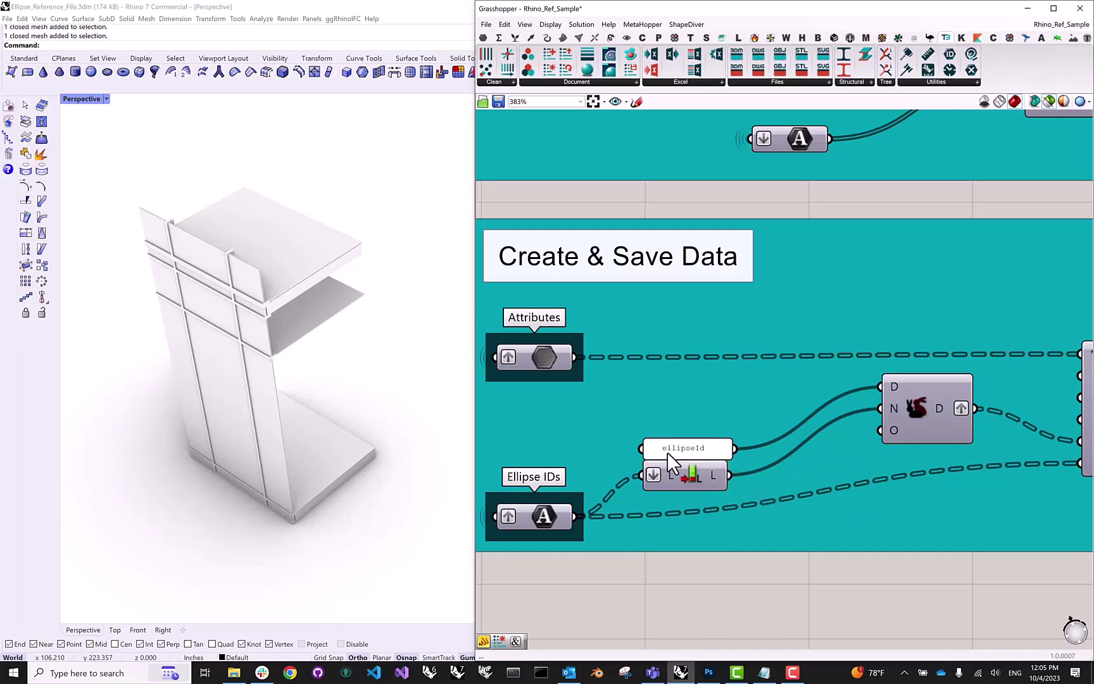
Zoom around the Create & Save Data group to read its Attributes and Ellipse IDs inputs.
{"action": "scroll", "coordinate": [671, 456], "scroll_direction": "up", "scroll_amount": 2}
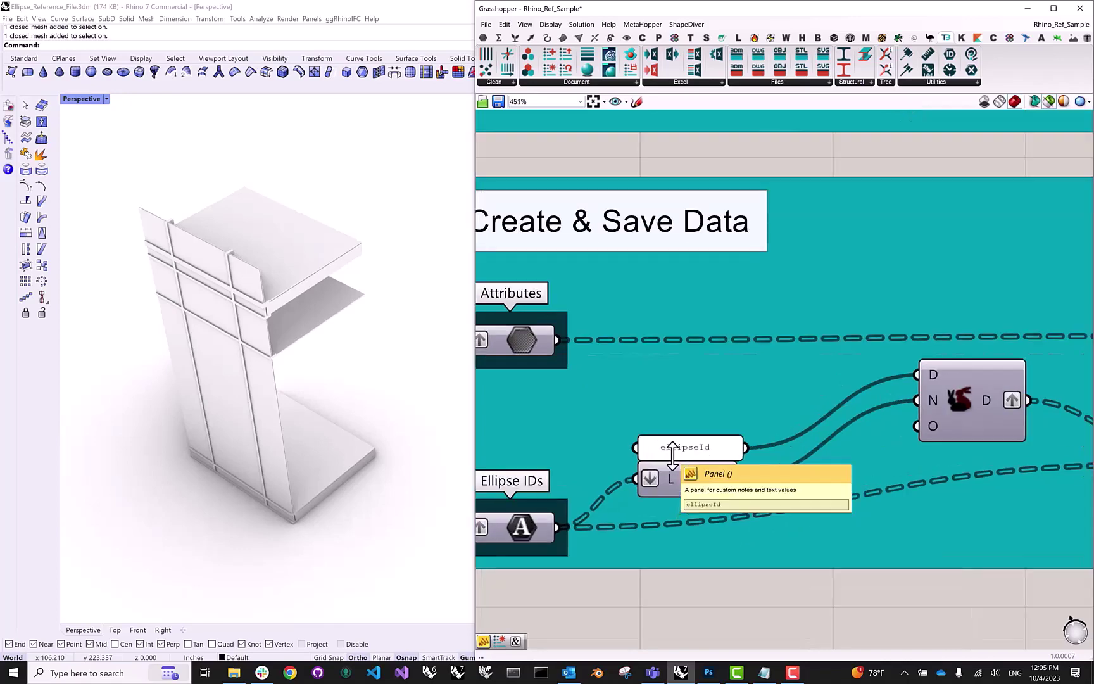
{"action": "scroll", "coordinate": [665, 455], "scroll_direction": "down", "scroll_amount": 1}
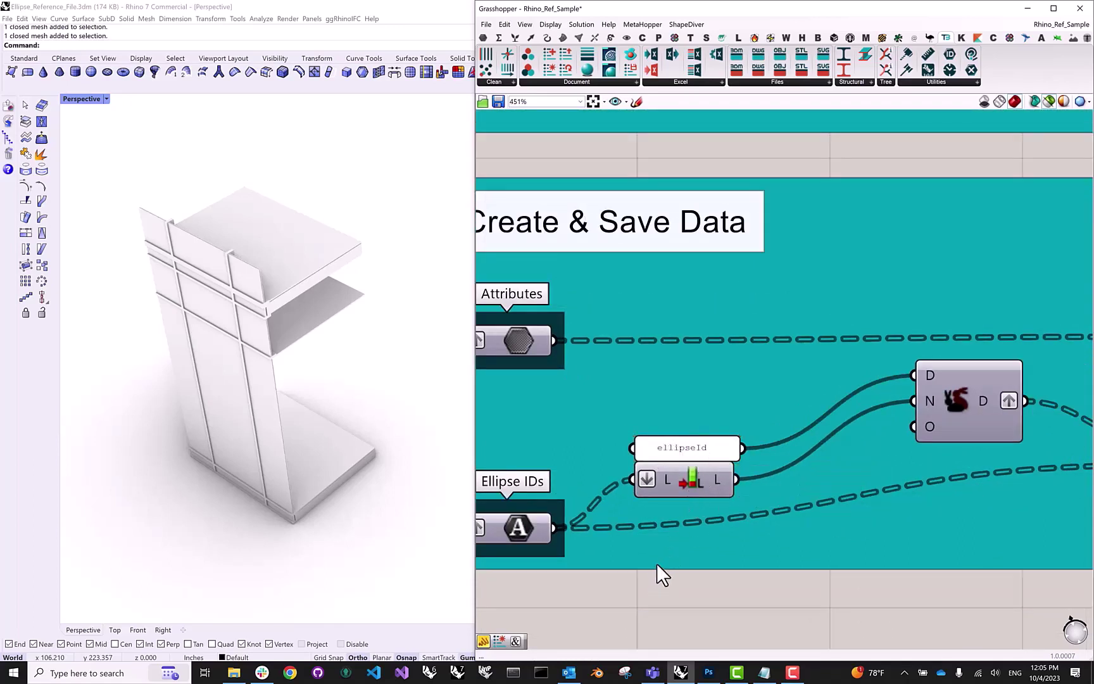
{"action": "right_click_drag", "start_coordinate": [657, 563], "coordinate": [705, 514]}
{"action": "scroll", "coordinate": [613, 439], "scroll_direction": "down", "scroll_amount": 2}
{"action": "mouse_move", "coordinate": [563, 463]}
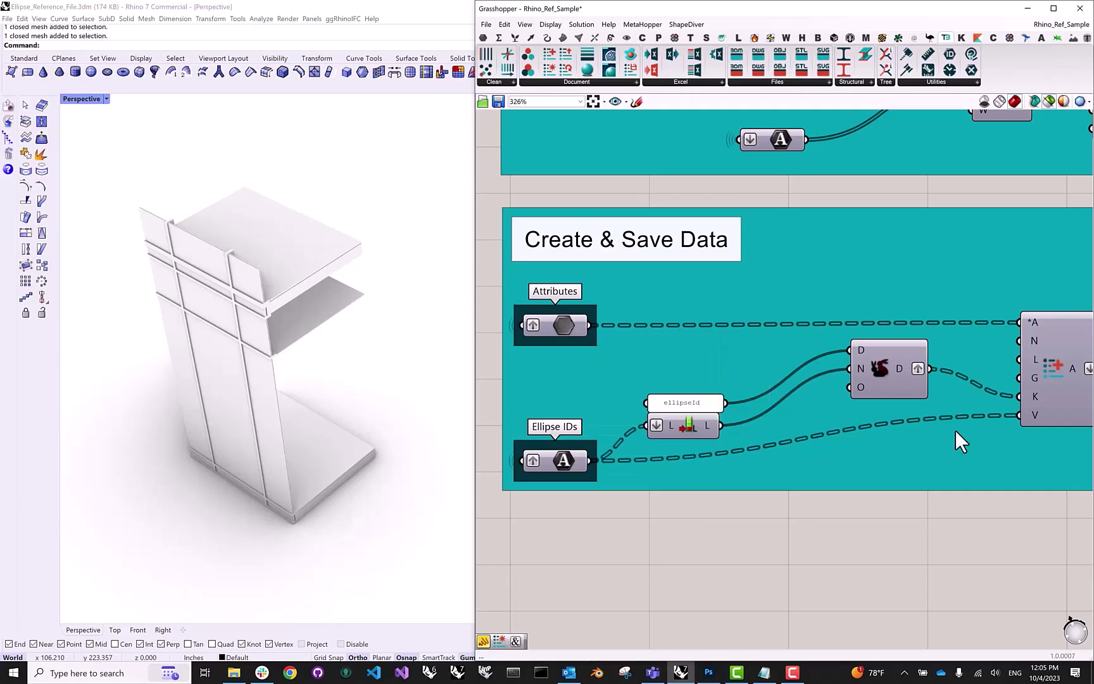
Inspect the attribute-building component feeding Save Attributes, leaving empty canvas beside it.
{"action": "right_click_drag", "start_coordinate": [916, 427], "coordinate": [735, 443]}
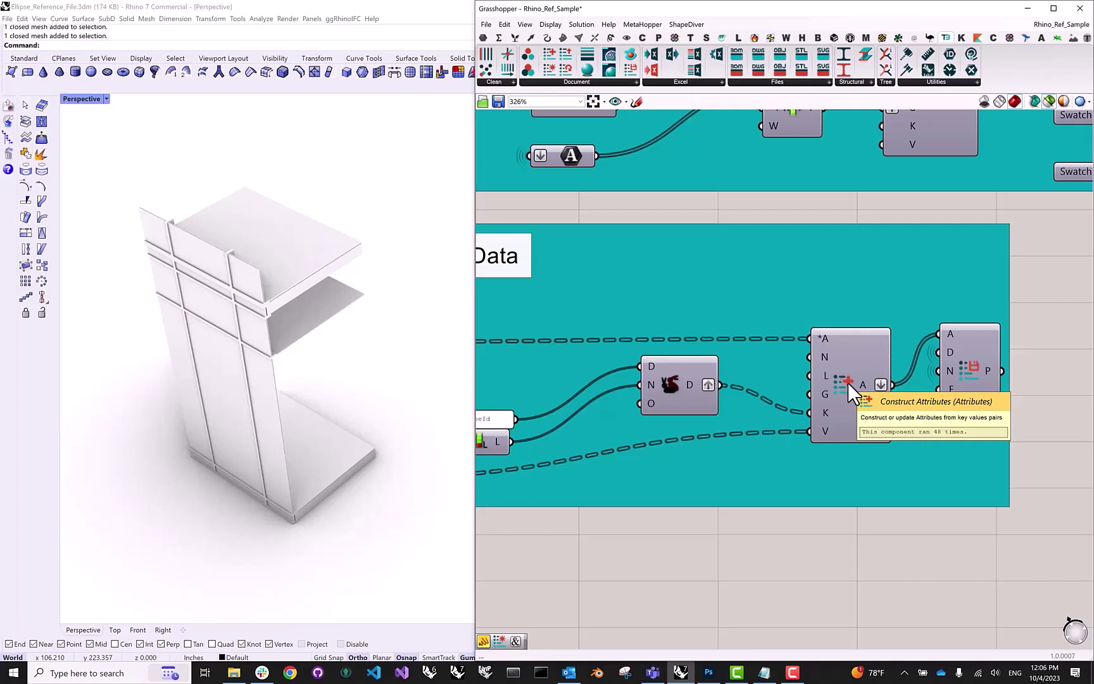
{"action": "mouse_move", "coordinate": [826, 337]}
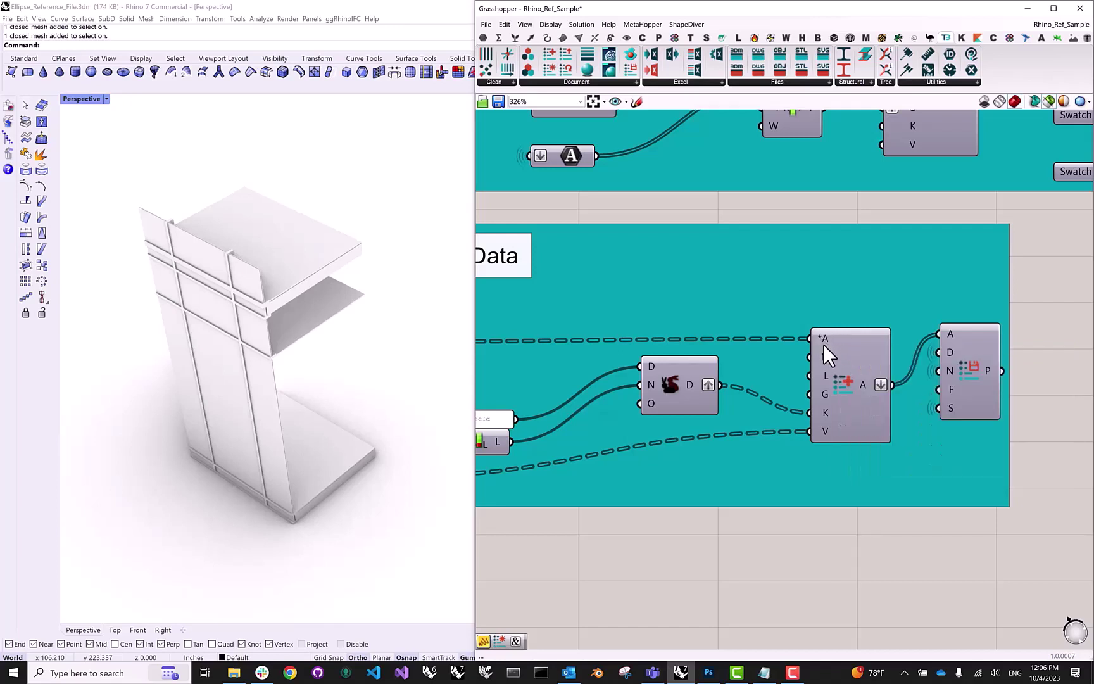
{"action": "right_click_drag", "start_coordinate": [835, 388], "coordinate": [895, 392]}
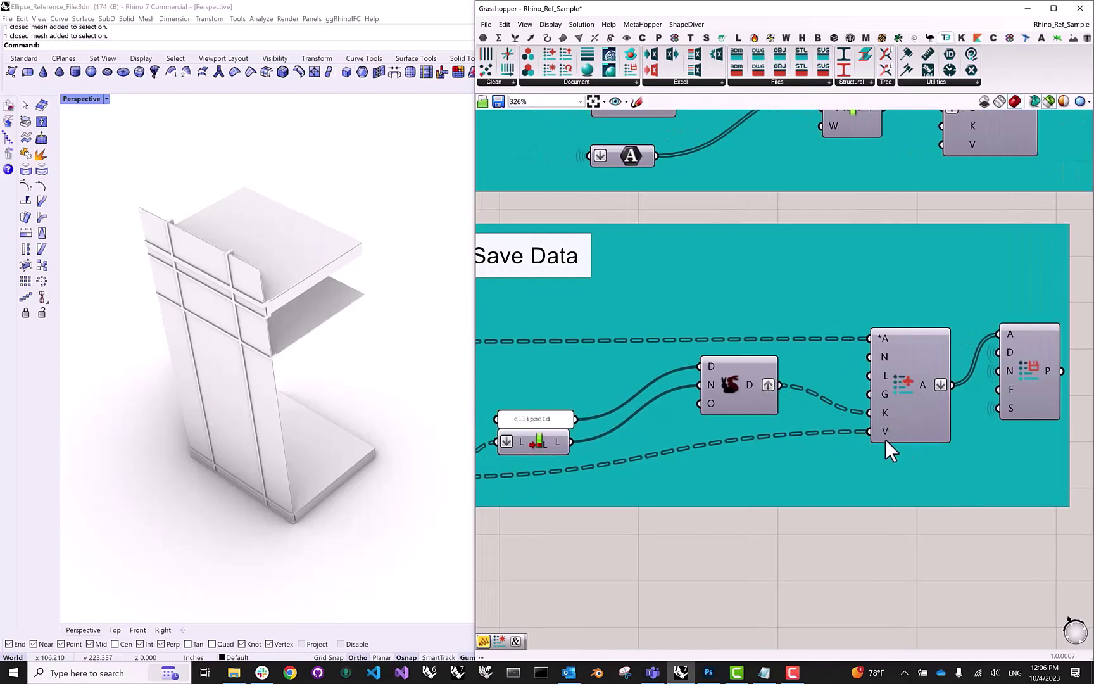
{"action": "scroll", "coordinate": [952, 407], "scroll_direction": "down", "scroll_amount": 2}
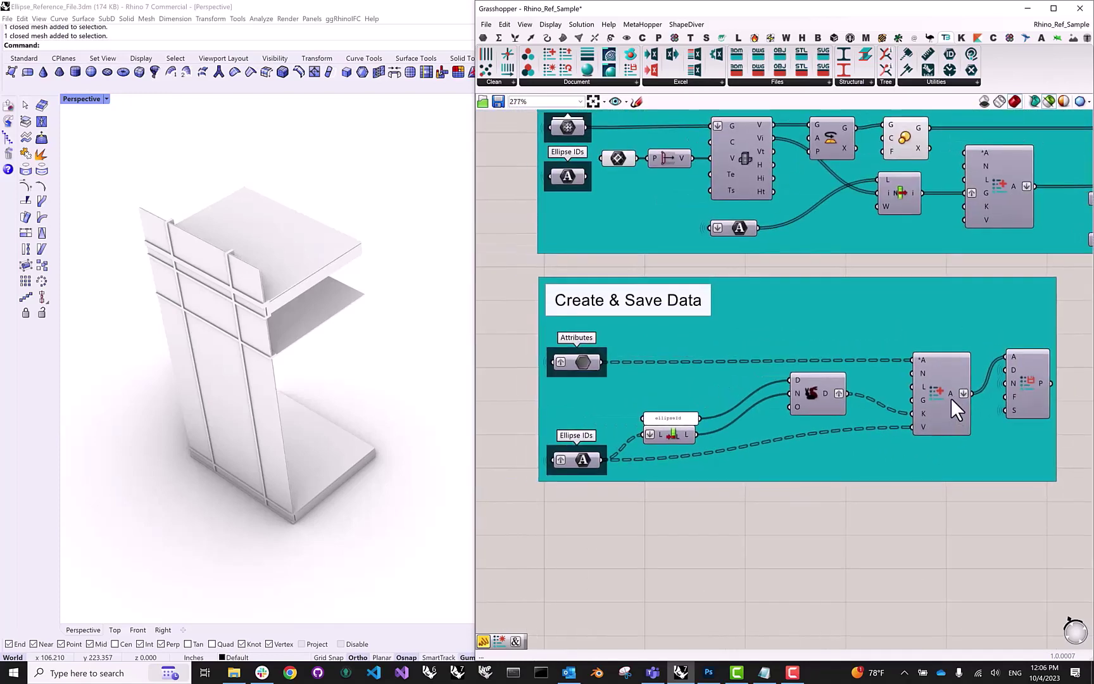
{"action": "scroll", "coordinate": [952, 398], "scroll_direction": "up", "scroll_amount": 1}
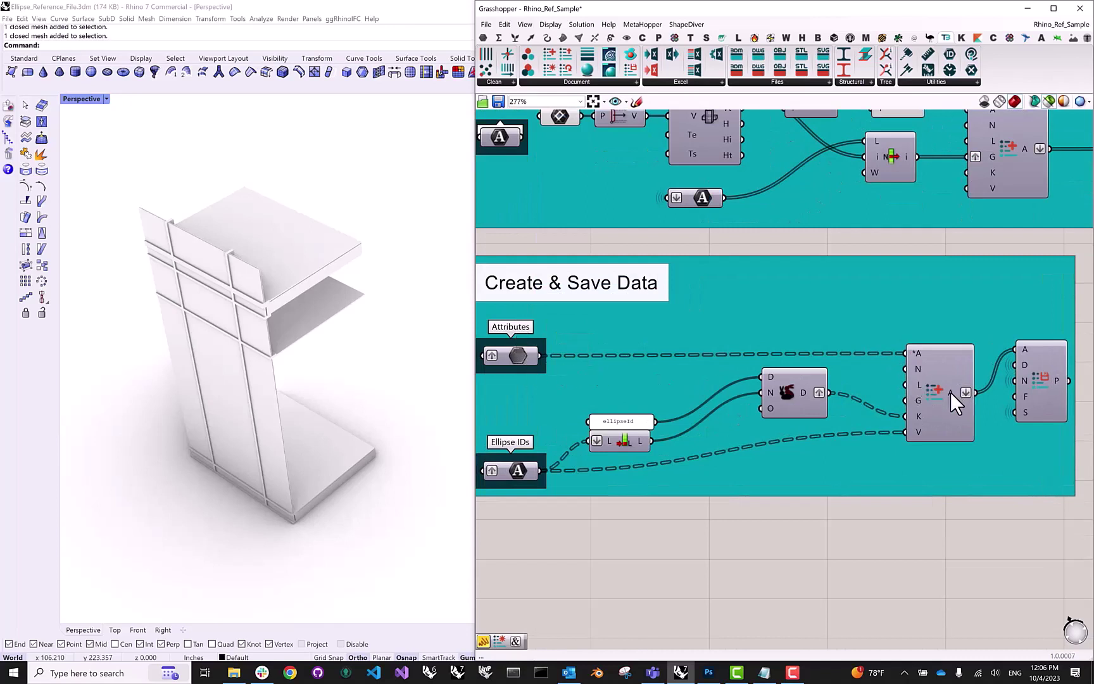
{"action": "mouse_move", "coordinate": [950, 393]}
{"action": "right_click_drag", "start_coordinate": [924, 485], "coordinate": [755, 460]}
Add a Deconstruct Attributes component wired to the built attributes output.
{"action": "left_click", "coordinate": [581, 81]}
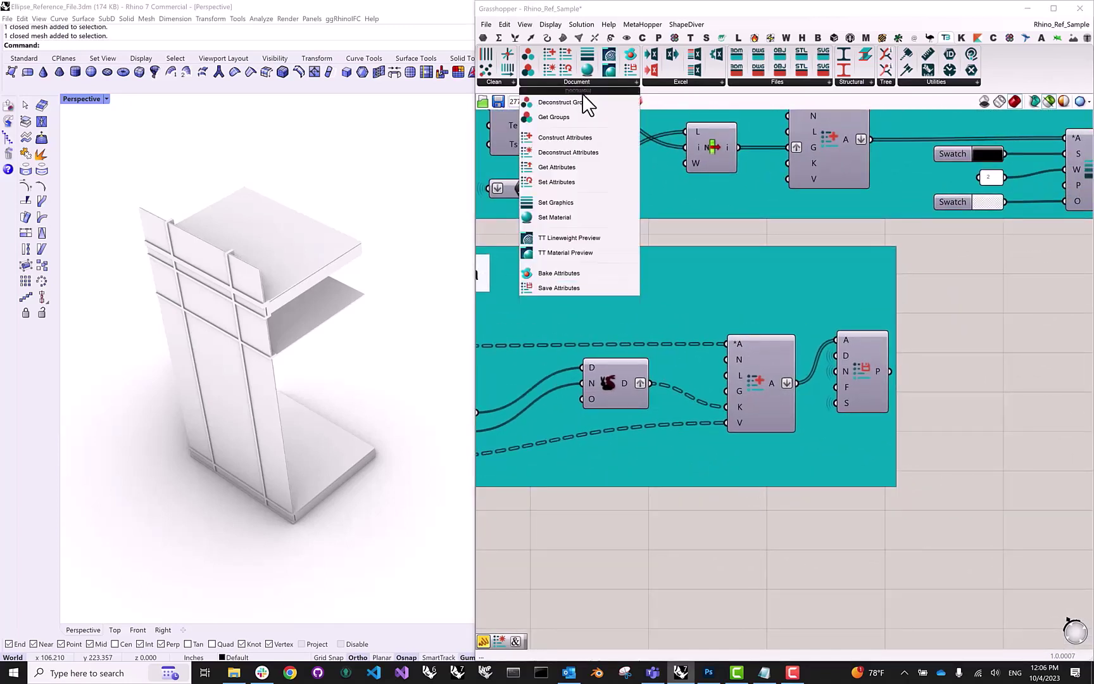
{"action": "left_click_drag", "start_coordinate": [584, 152], "coordinate": [837, 541]}
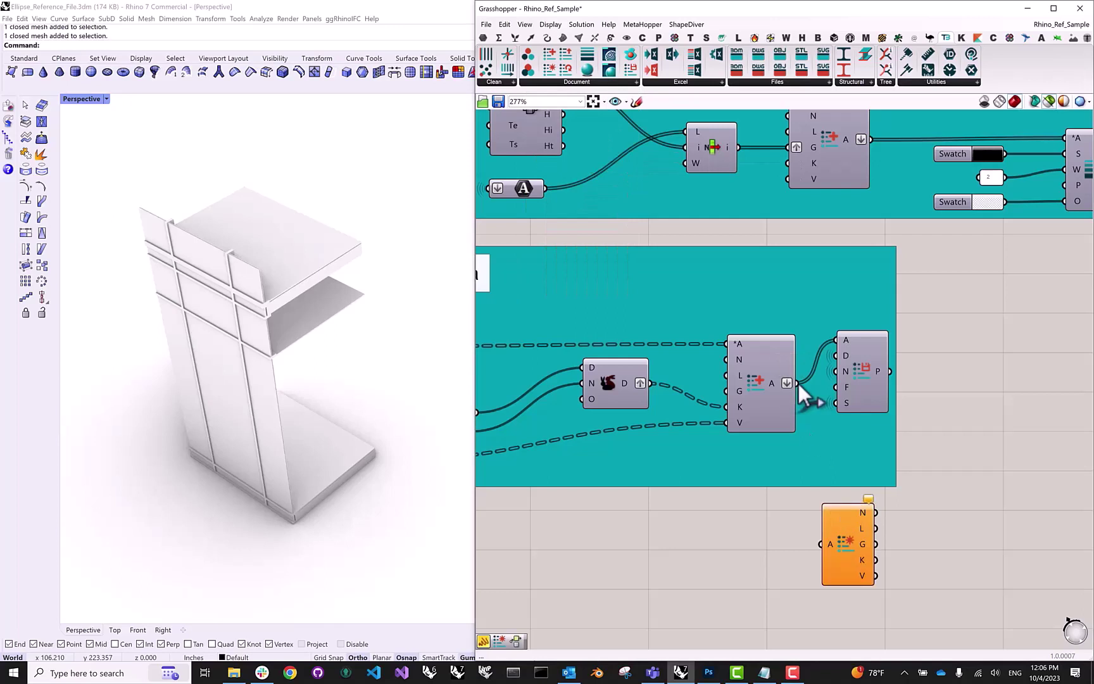
{"action": "left_click_drag", "start_coordinate": [797, 383], "coordinate": [833, 537]}
{"action": "left_click", "coordinate": [917, 525]}
{"action": "right_click_drag", "start_coordinate": [917, 525], "coordinate": [813, 481]}
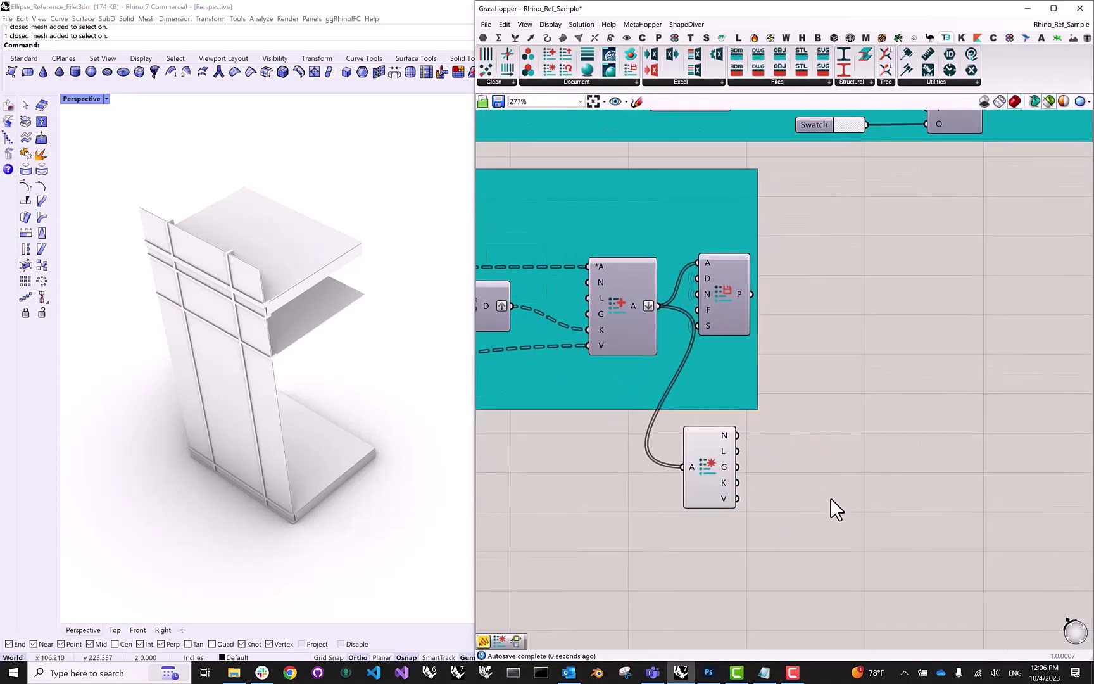
Add two Panels showing the keys and values, including Category and ellipseId.
{"action": "double_click", "coordinate": [830, 497]}
{"action": "type", "text": "panel"}
{"action": "key", "text": "Return"}
{"action": "left_click_drag", "start_coordinate": [816, 491], "coordinate": [827, 431]}
{"action": "key", "text": "ctrl+c"}
{"action": "key", "text": "ctrl+v"}
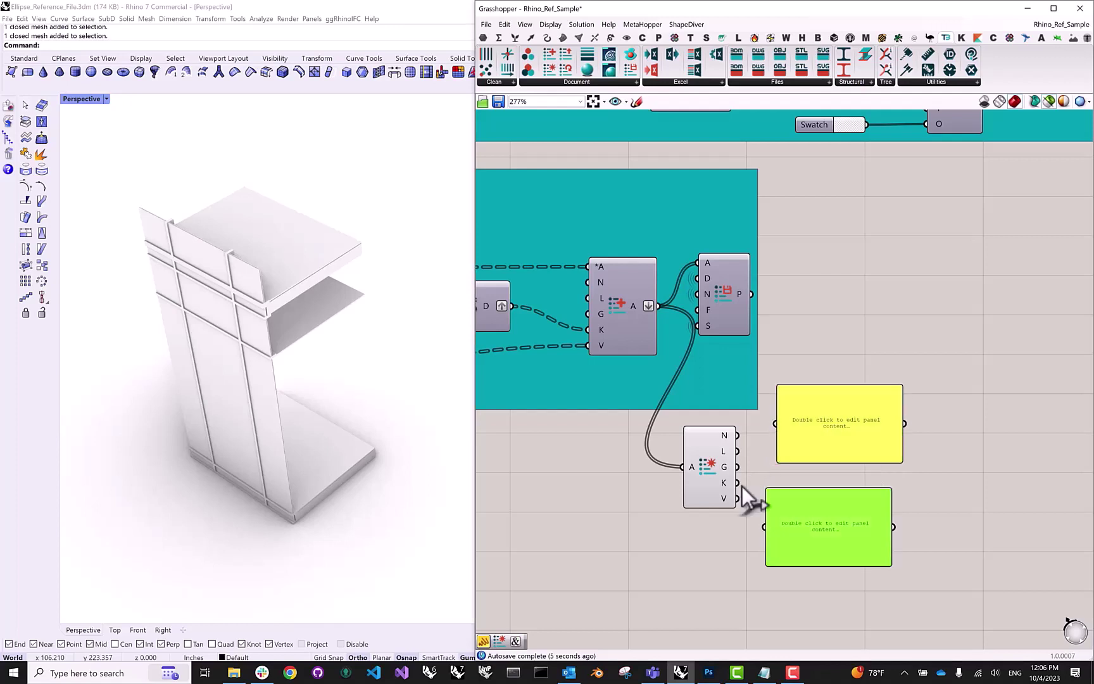
{"action": "left_click_drag", "start_coordinate": [738, 483], "coordinate": [775, 426]}
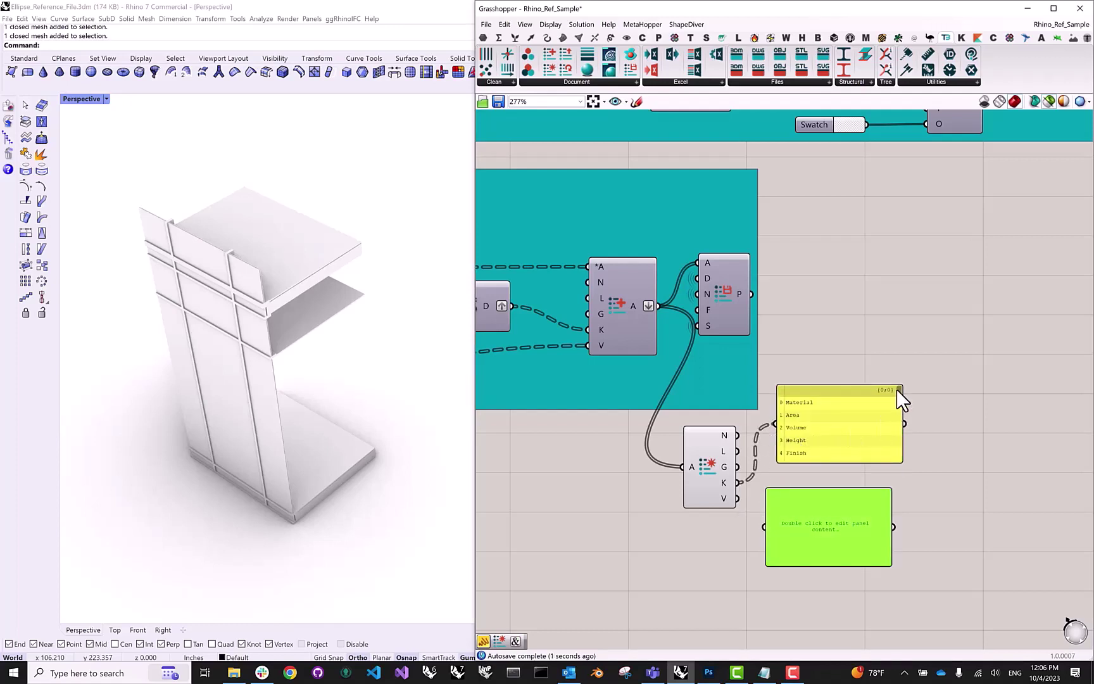
{"action": "scroll", "coordinate": [898, 398], "scroll_direction": "down", "scroll_amount": 1}
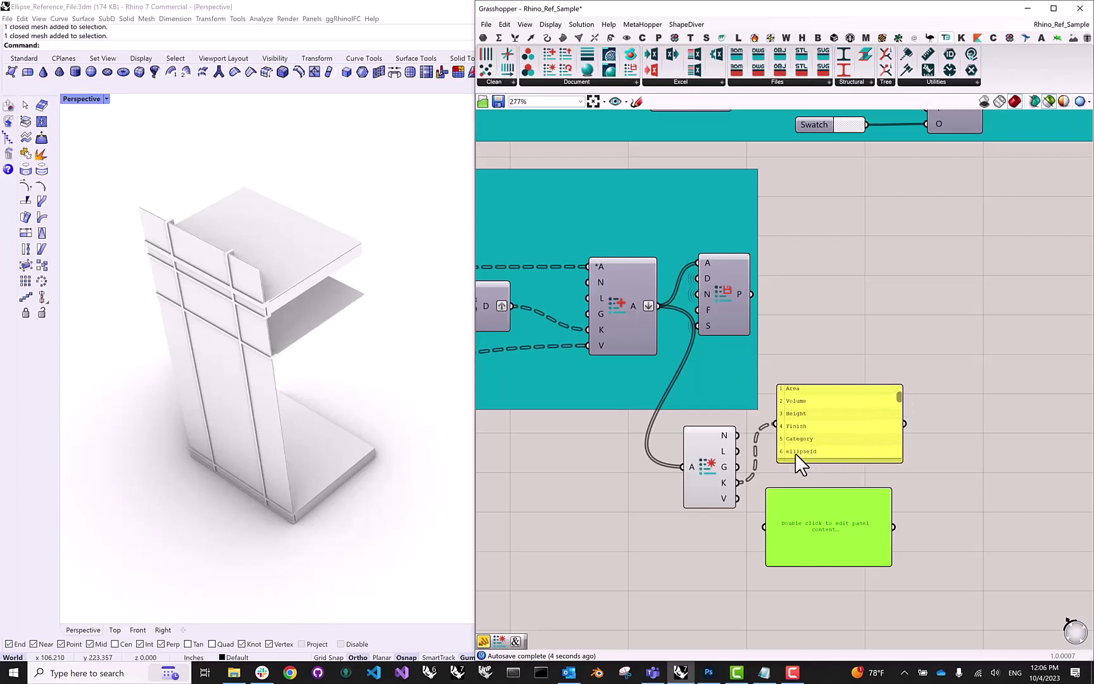
{"action": "left_click_drag", "start_coordinate": [738, 501], "coordinate": [764, 527]}
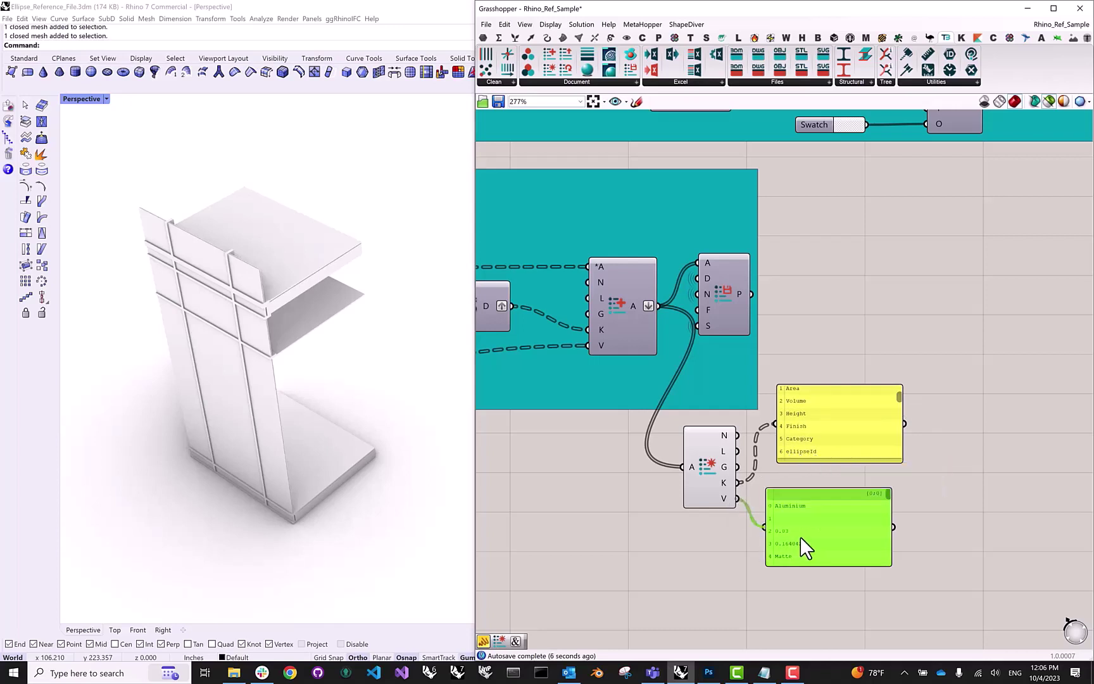
{"action": "left_click_drag", "start_coordinate": [858, 567], "coordinate": [858, 643]}
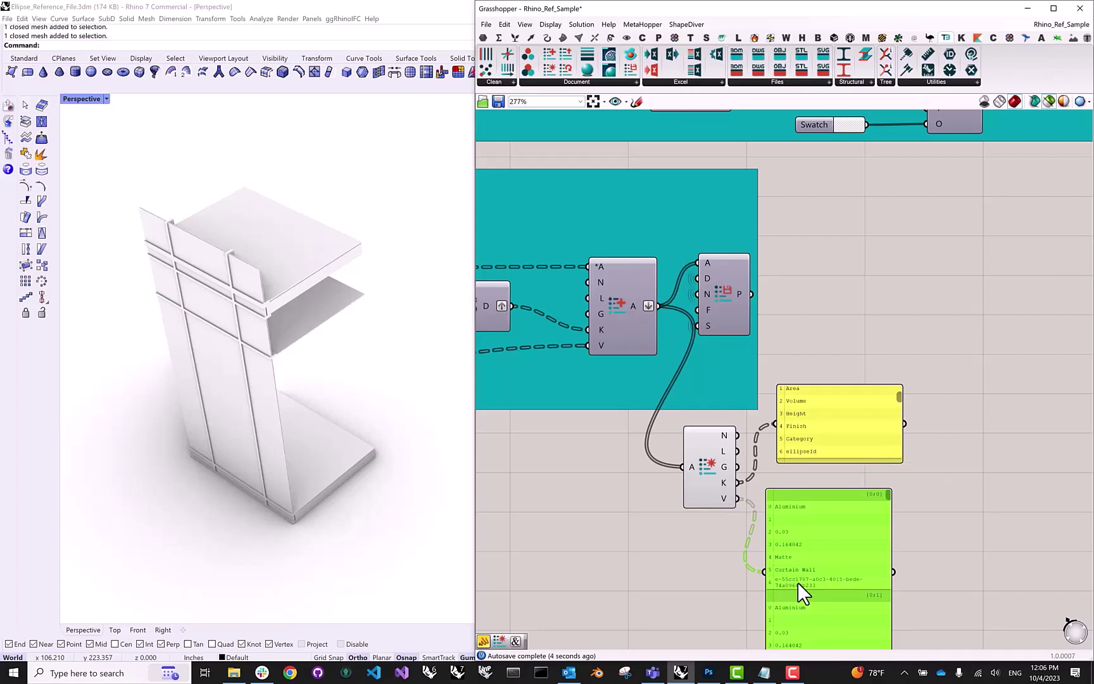
Delete the temporary Deconstruct Attributes component and both panels, viewing all groups again.
{"action": "left_click_drag", "start_coordinate": [933, 600], "coordinate": [718, 441]}
{"action": "key", "text": "Delete"}
{"action": "scroll", "coordinate": [831, 520], "scroll_direction": "down", "scroll_amount": 5}
{"action": "right_click_drag", "start_coordinate": [738, 337], "coordinate": [764, 410]}
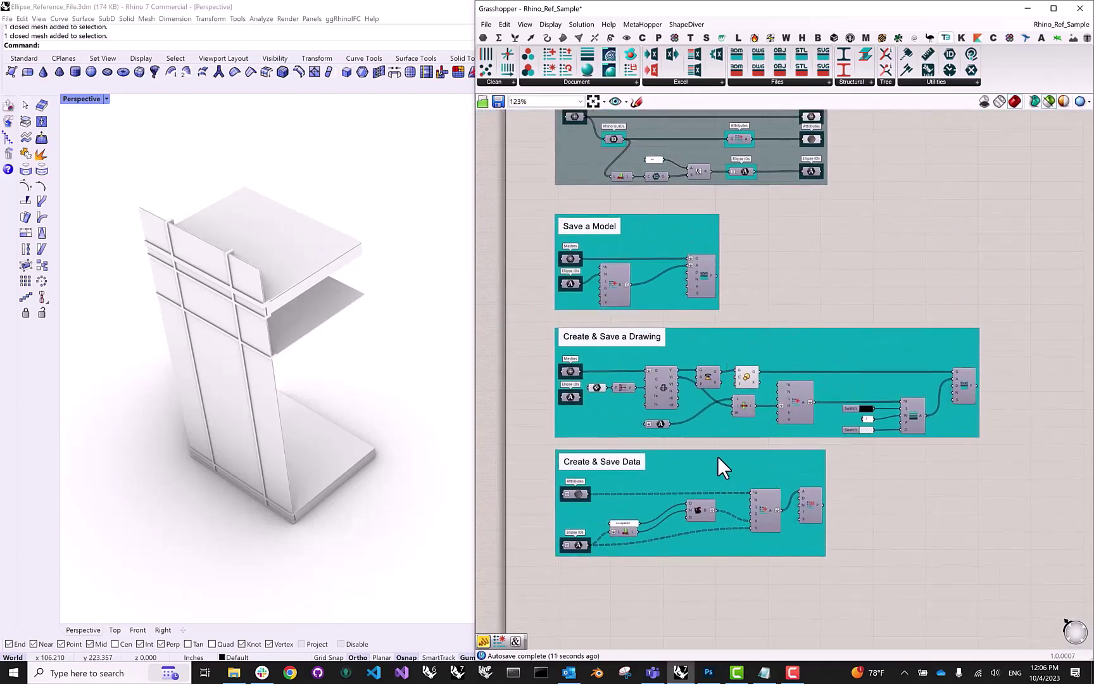
Press Save in Save Contents to write the Curtain_Wall 3dm, csv and svg, then view Sample Output.
{"action": "right_click_drag", "start_coordinate": [759, 235], "coordinate": [773, 493]}
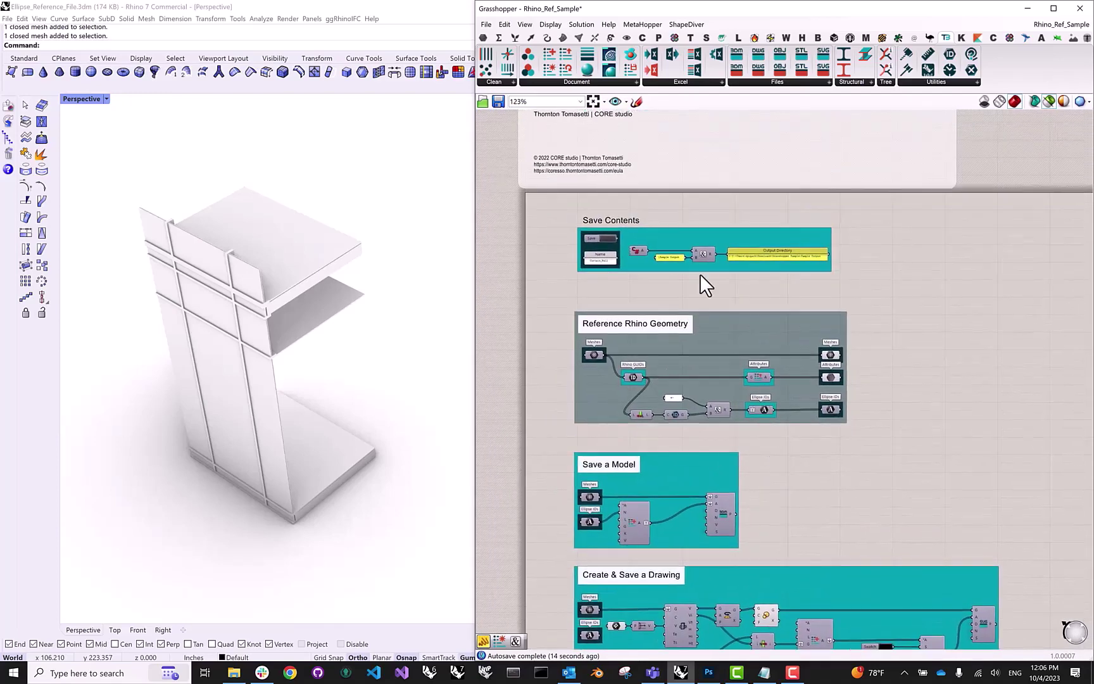
{"action": "left_click", "coordinate": [608, 239]}
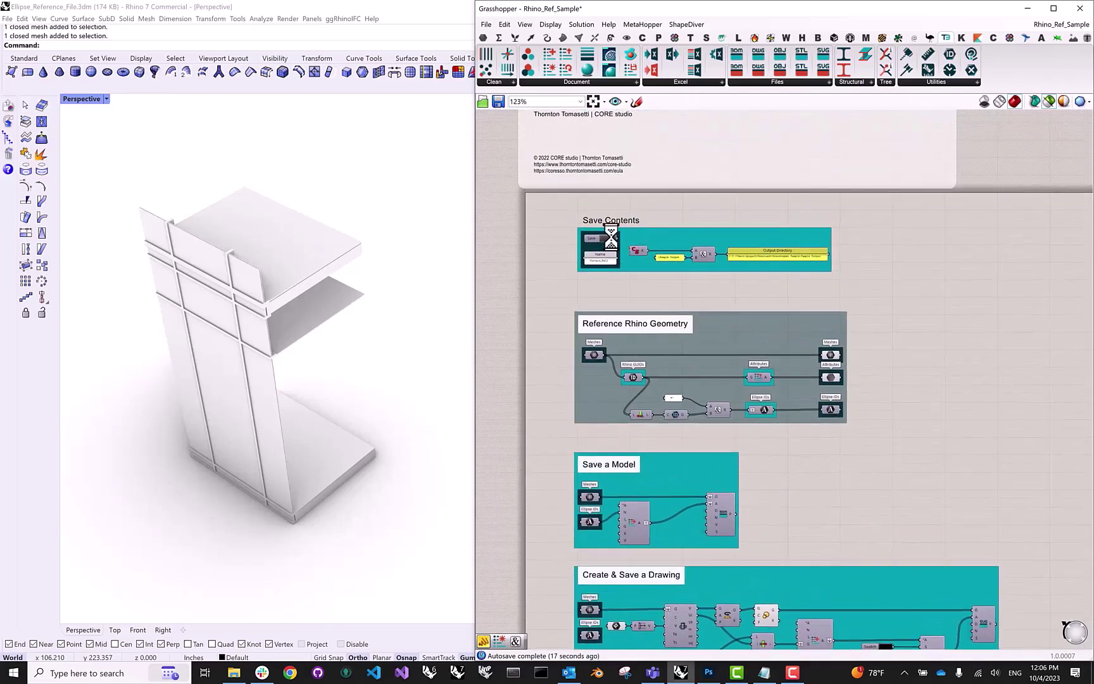
{"action": "left_click", "coordinate": [234, 673]}
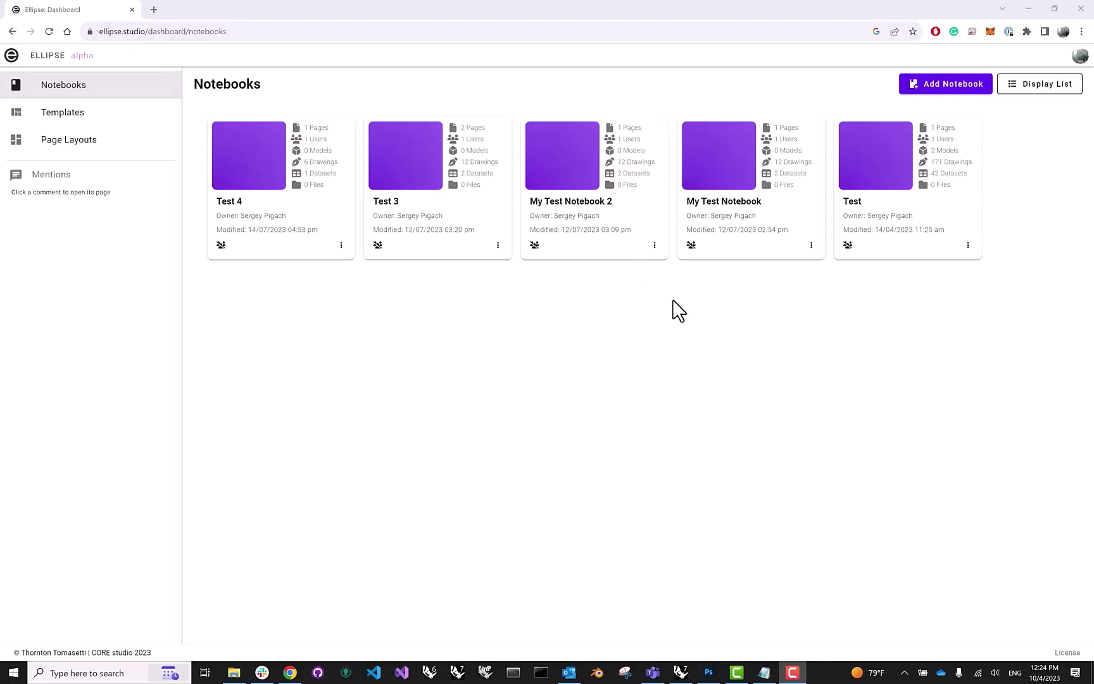
Add a notebook named 'Ellipse Demo' and open it from its card.
{"action": "left_click", "coordinate": [953, 89]}
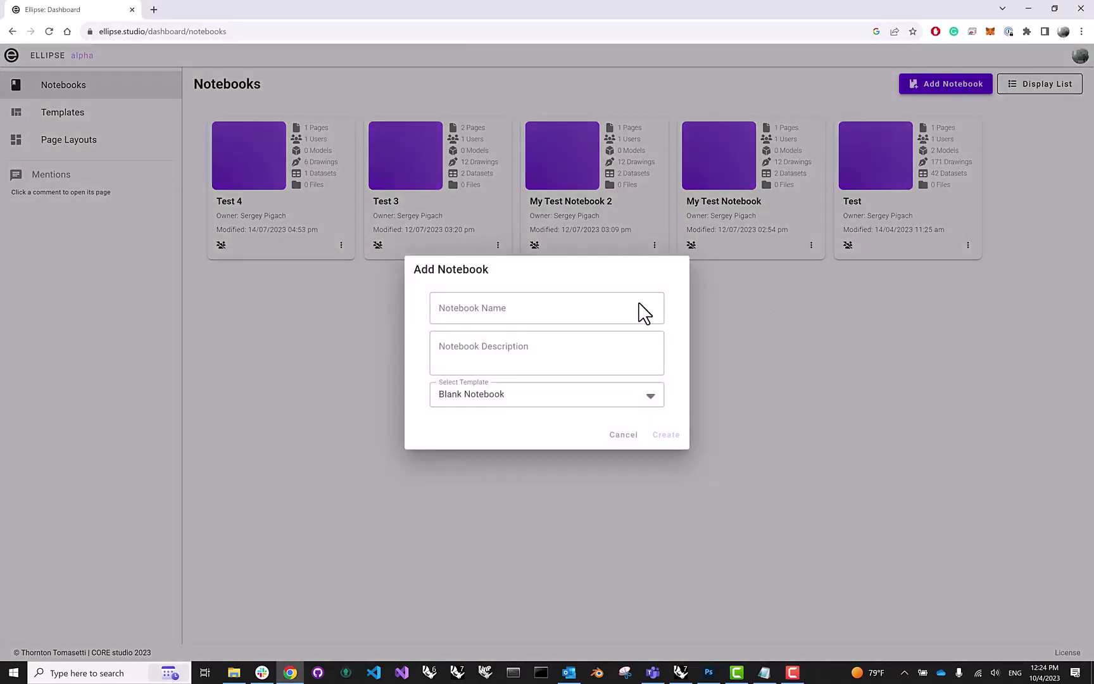
{"action": "left_click", "coordinate": [589, 304]}
{"action": "type", "text": "Ell"}
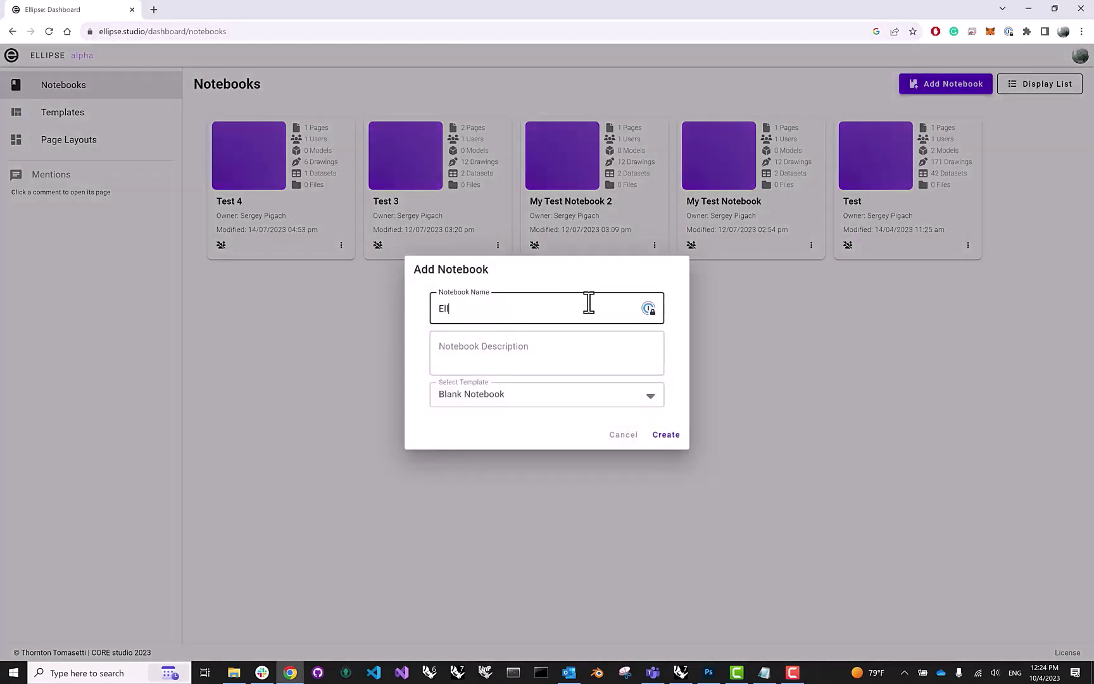
{"action": "type", "text": "ipse Demo"}
{"action": "left_click", "coordinate": [667, 436]}
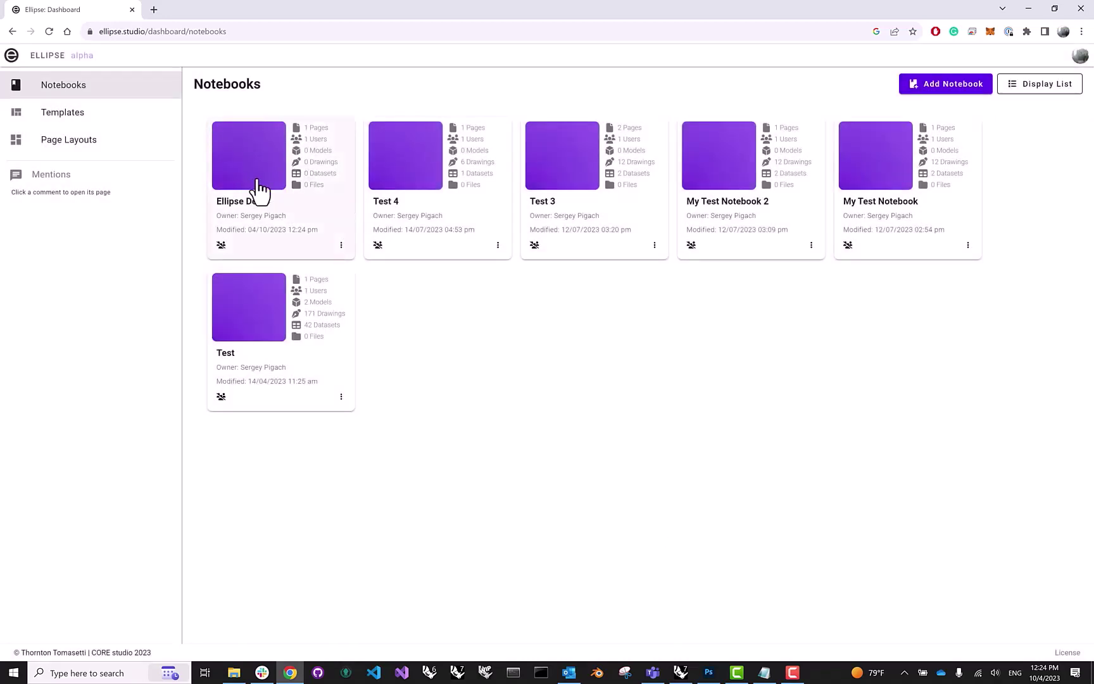
{"action": "left_click", "coordinate": [261, 194]}
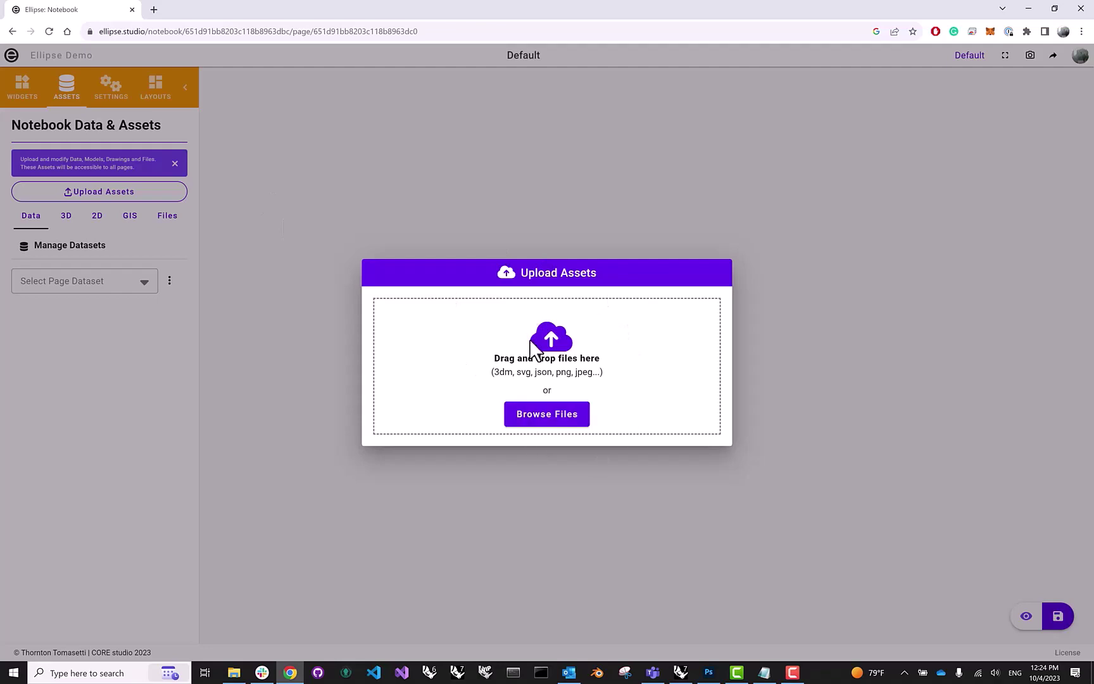
Upload the three Curtain_Wall files, making Curtain_Wall_csv.json the page dataset.
{"action": "left_click", "coordinate": [532, 426]}
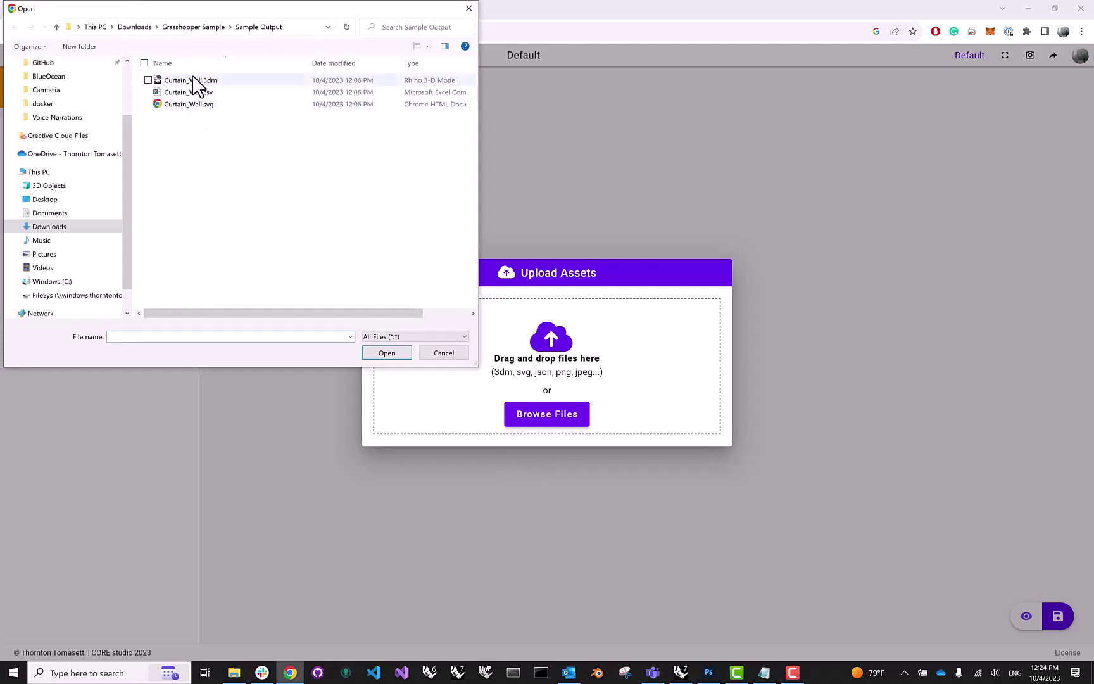
{"action": "left_click_drag", "start_coordinate": [215, 135], "coordinate": [176, 80]}
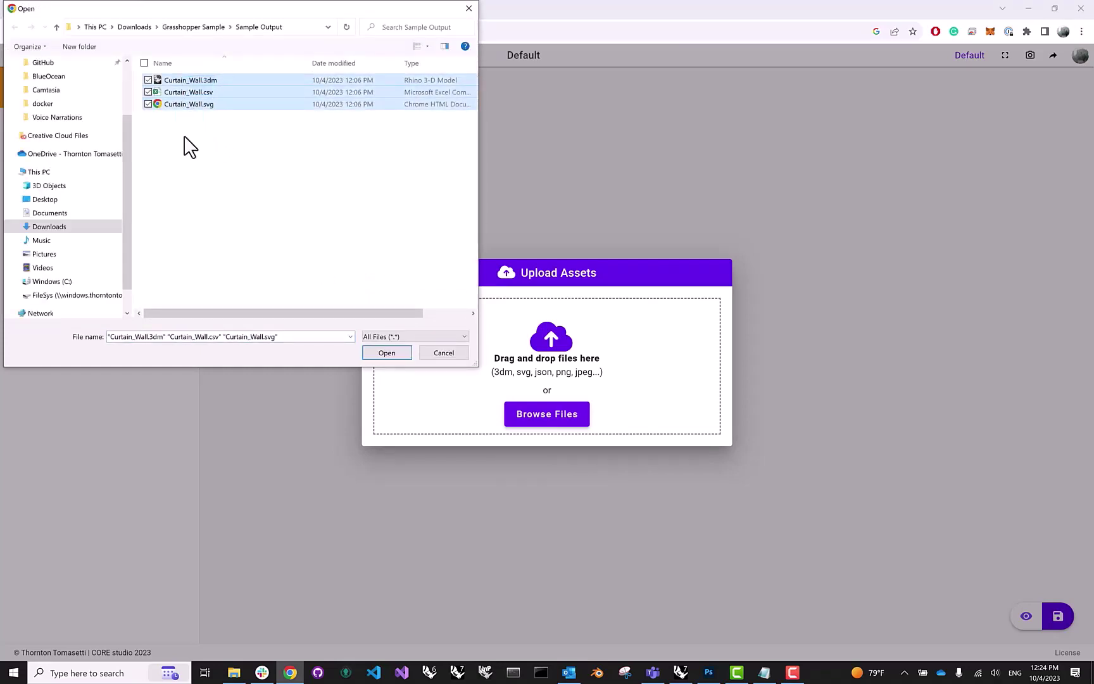
{"action": "left_click", "coordinate": [387, 353]}
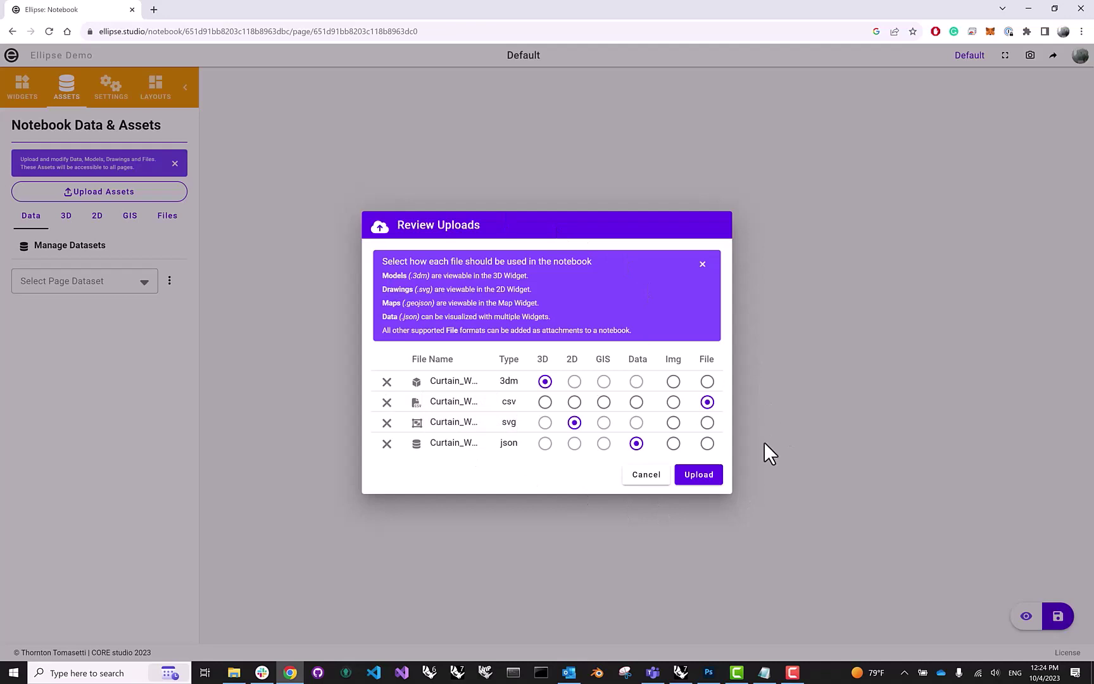
{"action": "left_click", "coordinate": [699, 475]}
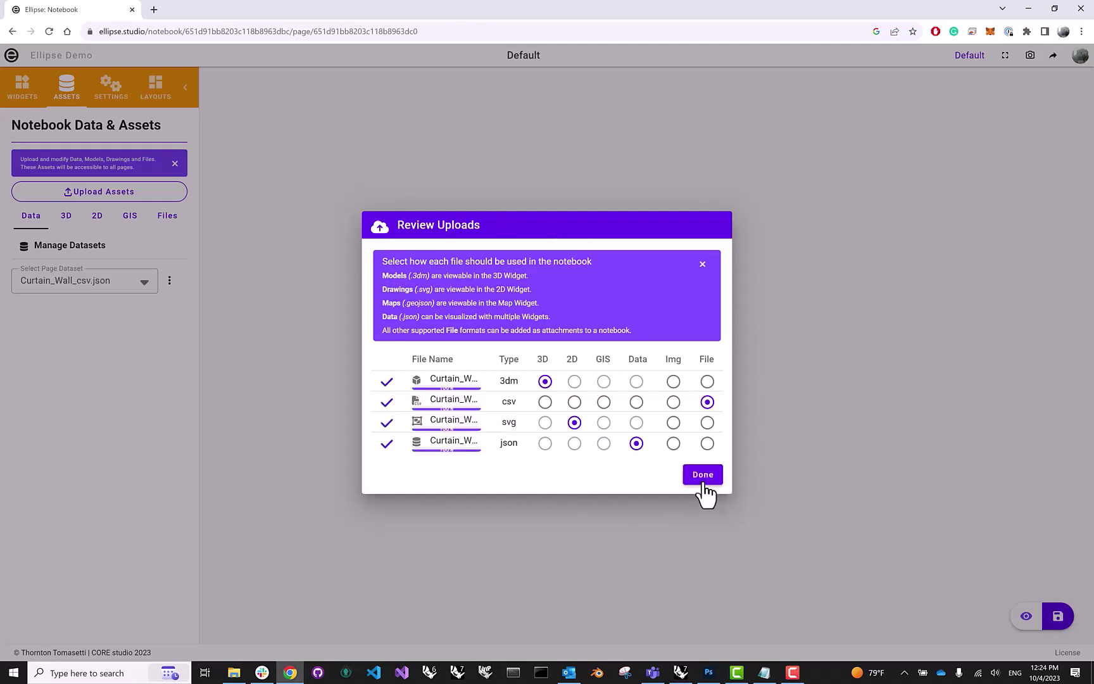
{"action": "left_click", "coordinate": [702, 475]}
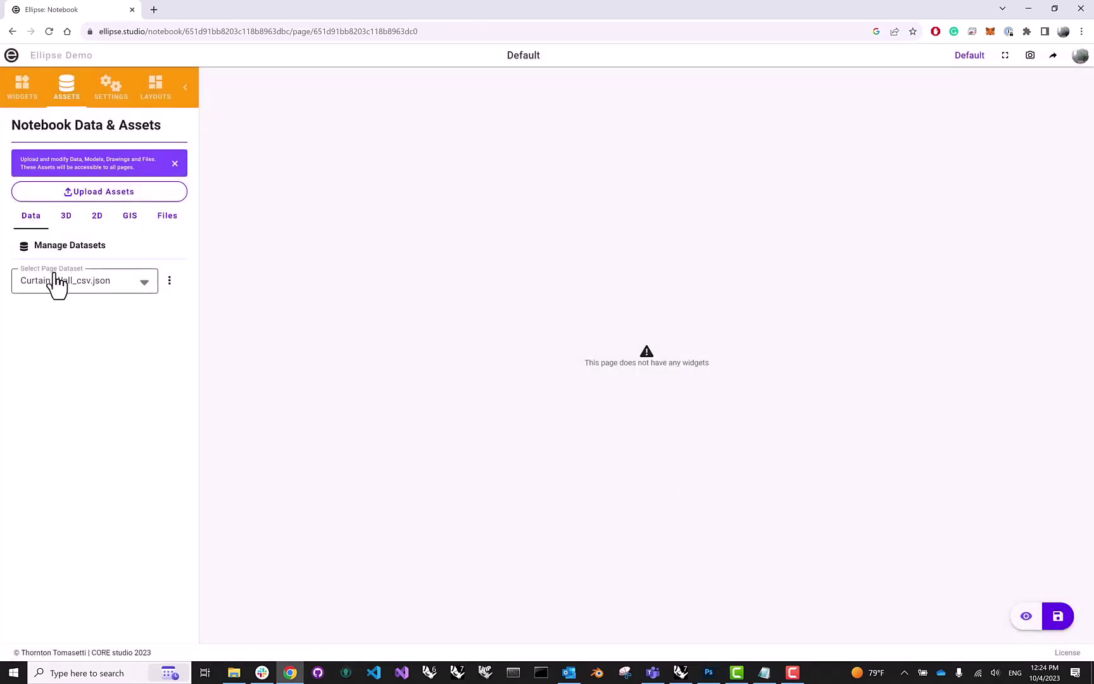
Check the 3D asset list for Curtain_Wall.3dm and the 2D list for Curtain_Wall.svg.
{"action": "left_click", "coordinate": [66, 213]}
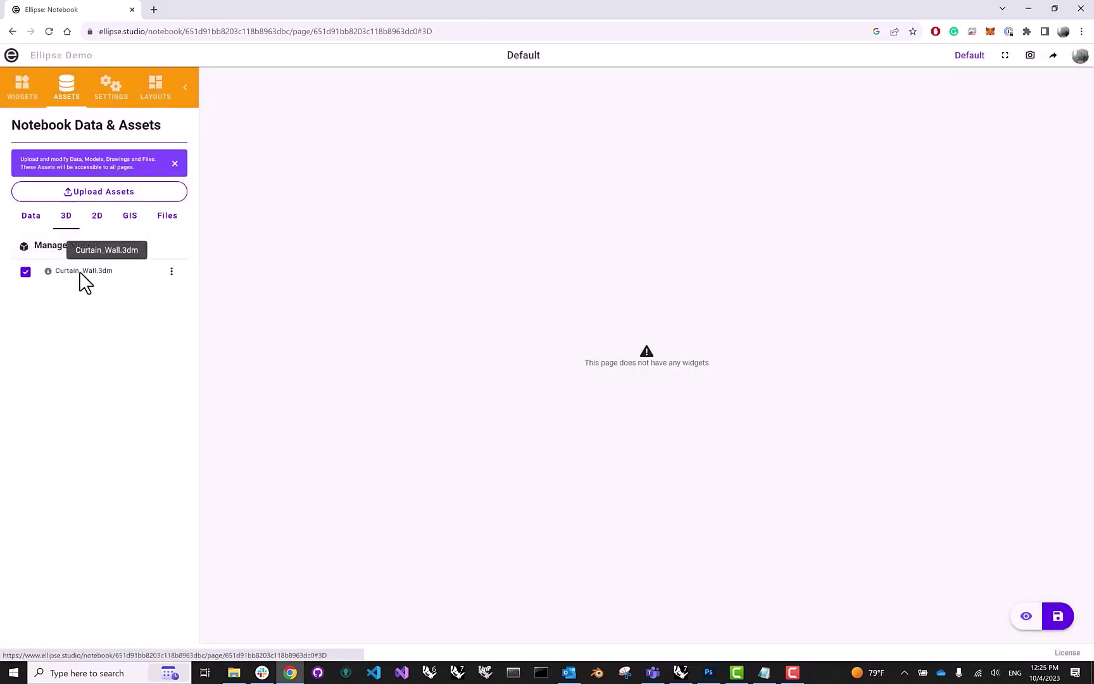
{"action": "left_click", "coordinate": [98, 226]}
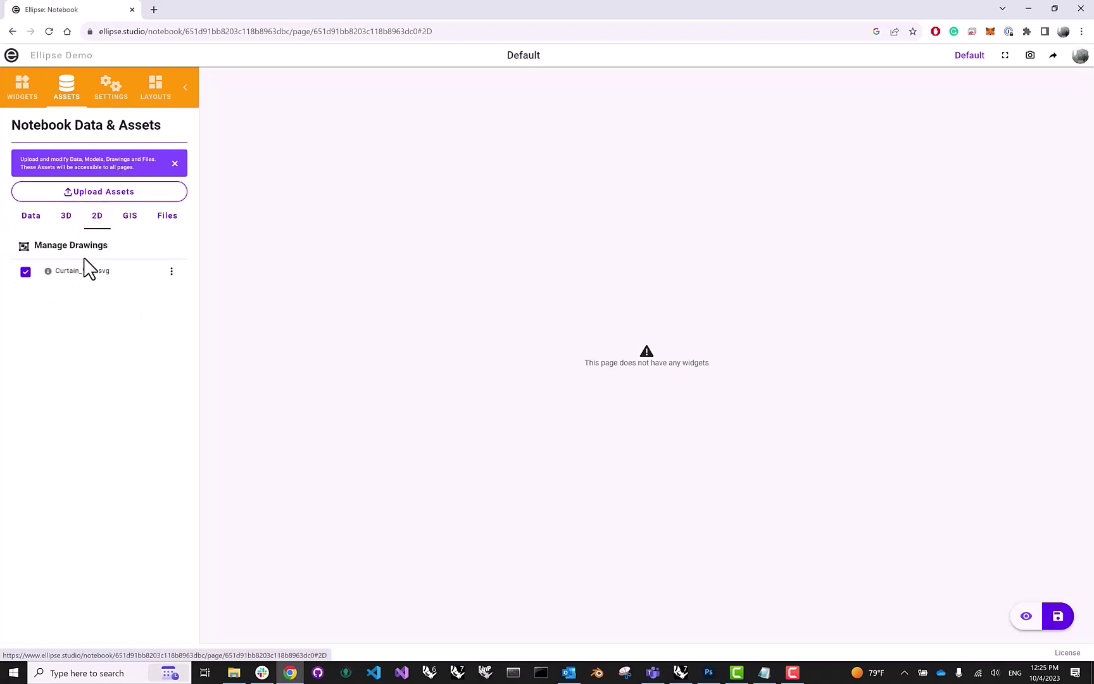